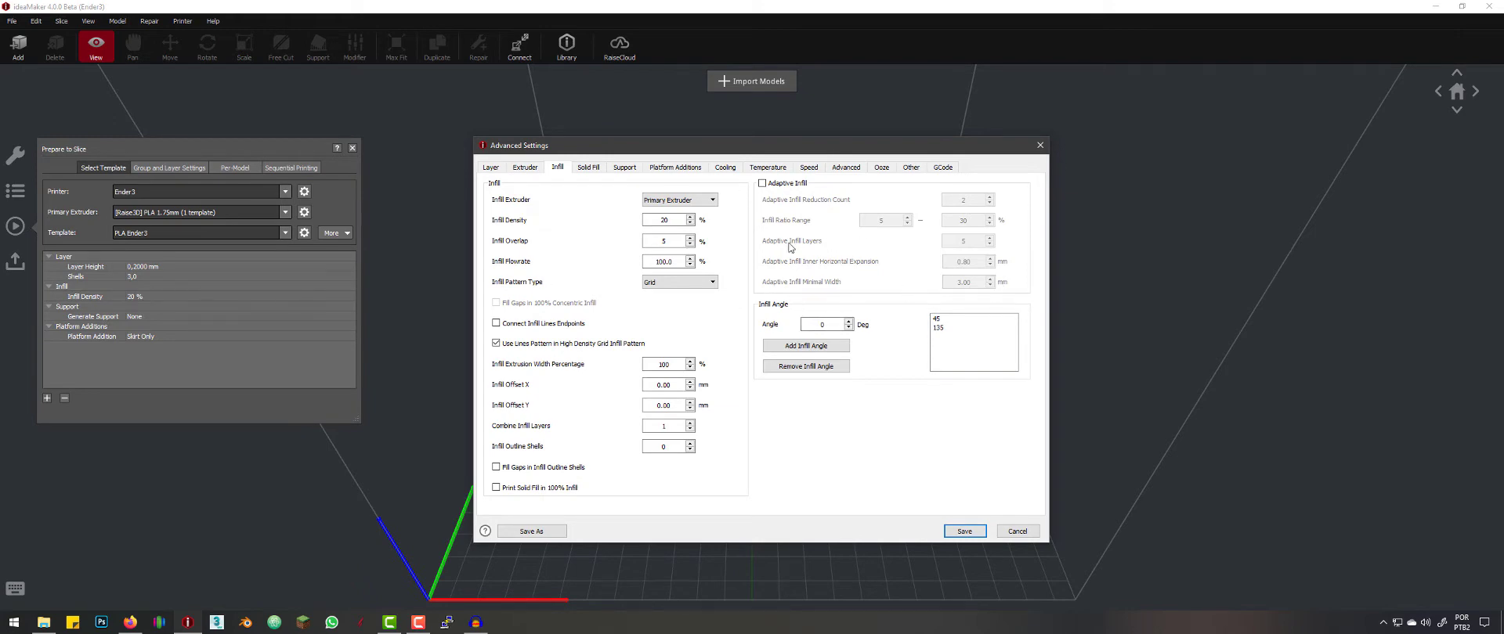
Step: Close the advanced template settings without changes and dismiss the welcome window
left_click_drag(685, 146, 1117, 193)
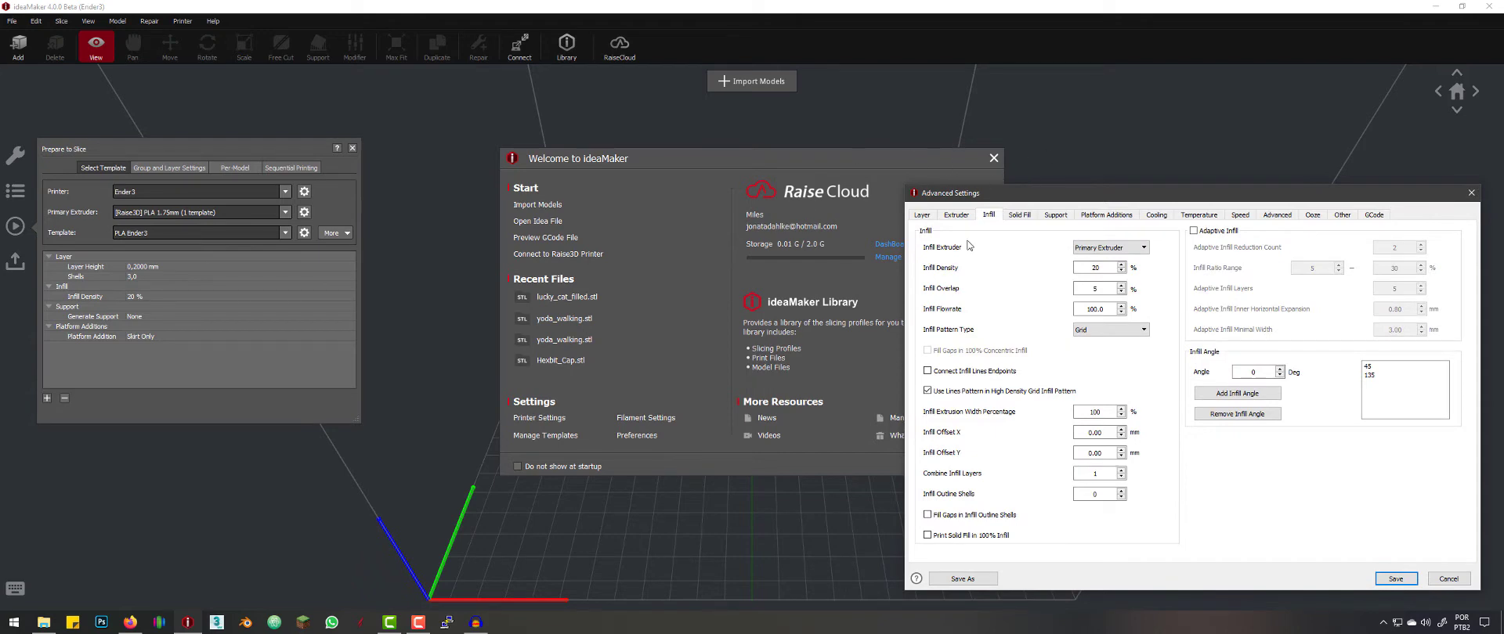
left_click(1471, 192)
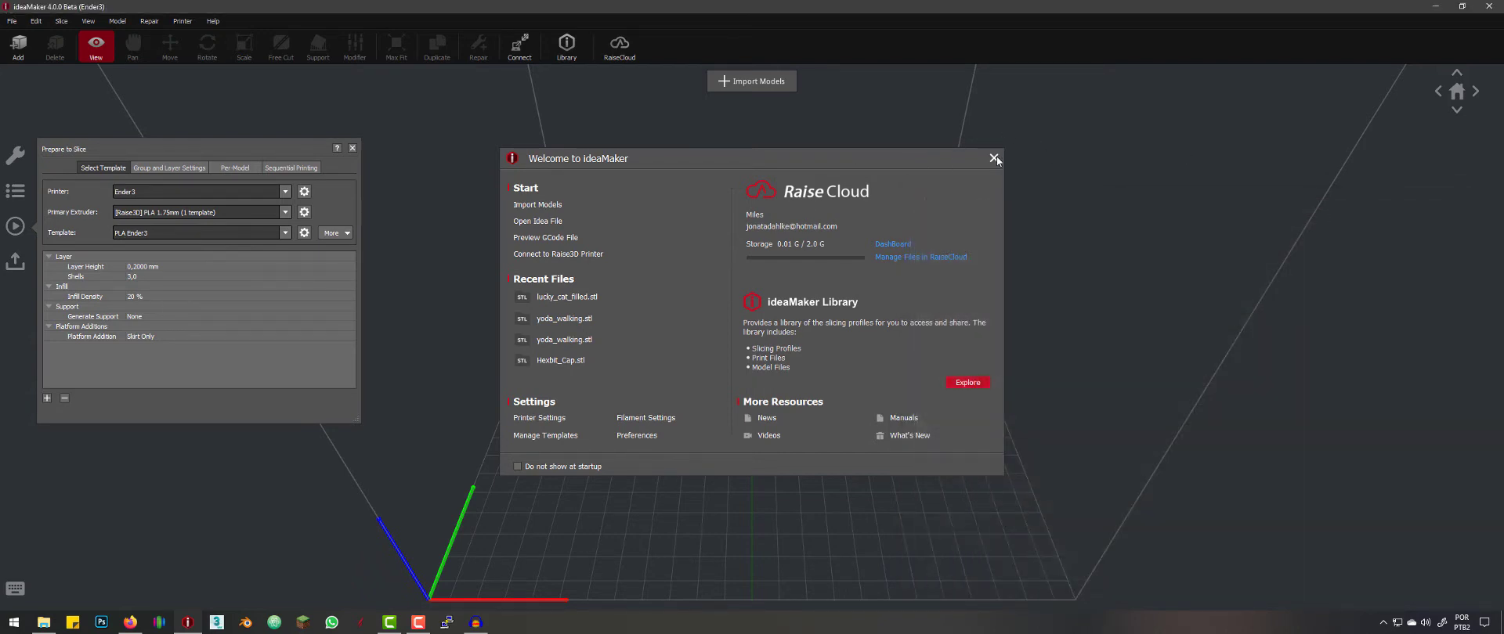
left_click(994, 158)
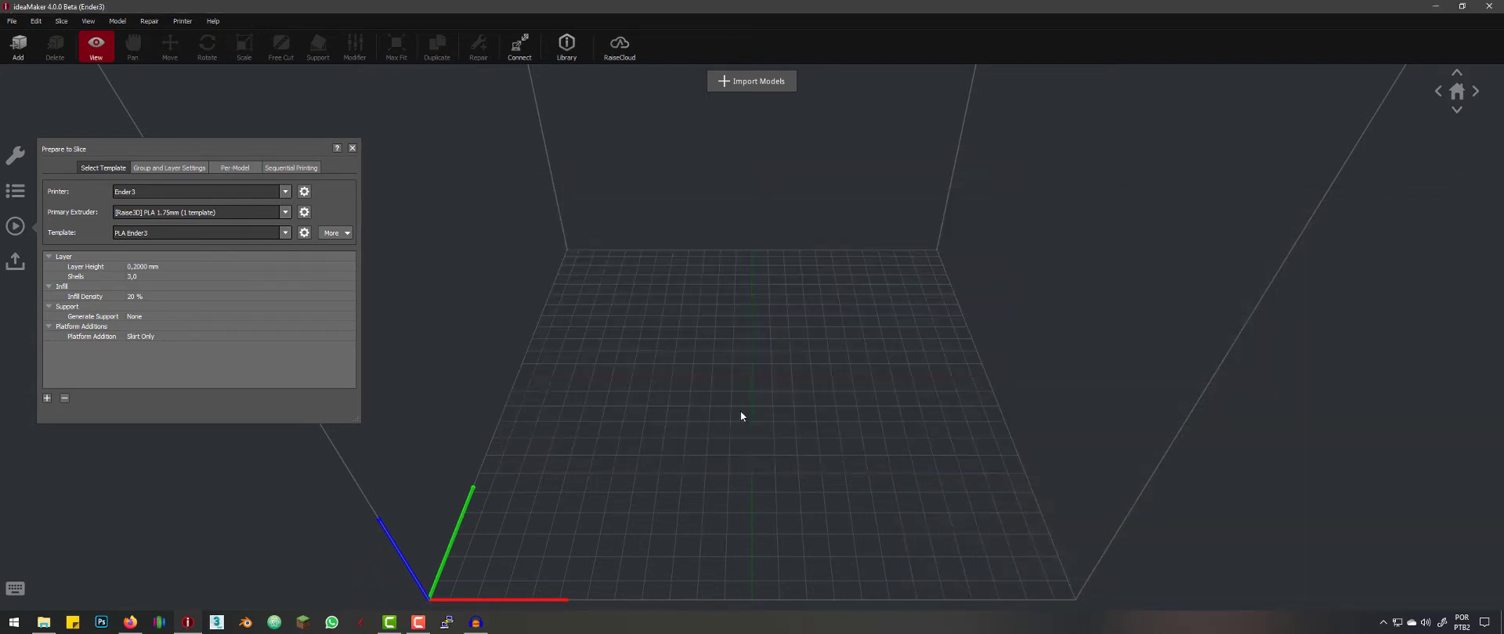
Step: Import the lucky_cat_filled.stl model onto the build plate from the file explorer
left_click(44, 622)
left_click_drag(1218, 376, 775, 340)
scroll(760, 323, "up", 10)
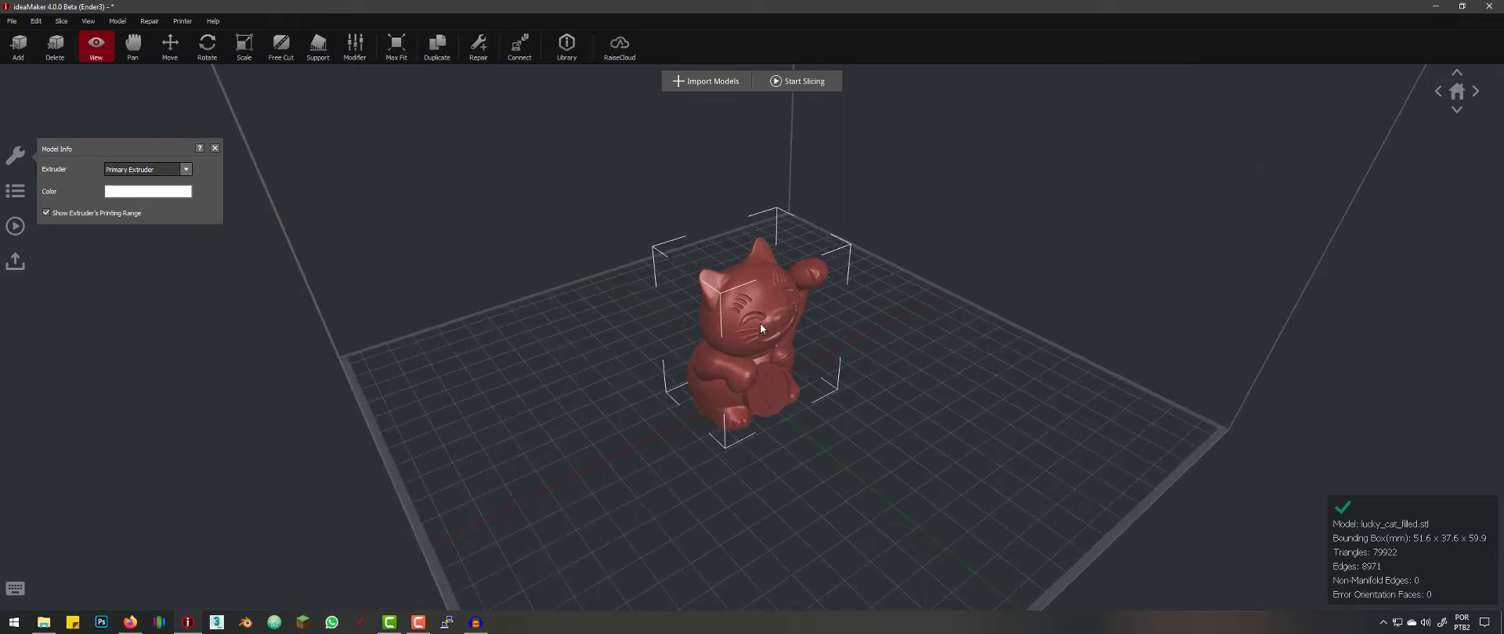
scroll(973, 363, "down", 8)
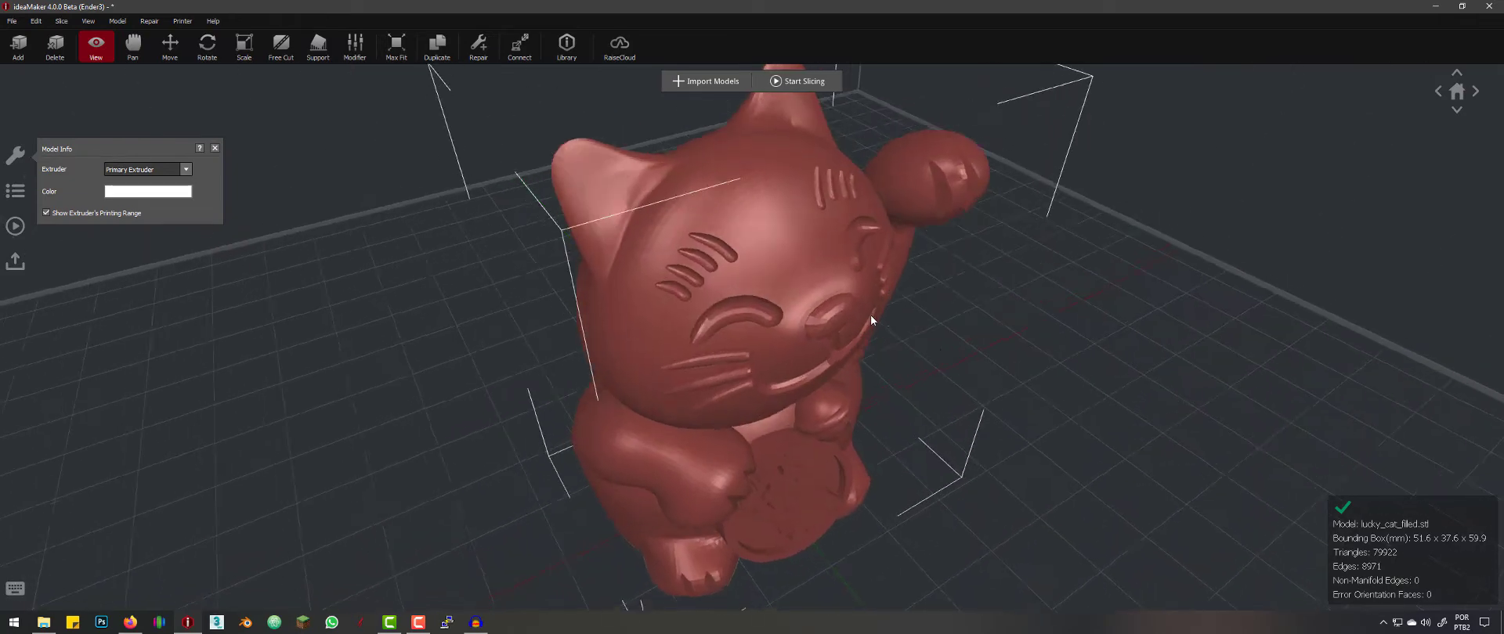
Step: Slice the cat model with the PLA Ender3 template and open the sliced preview
left_click(796, 81)
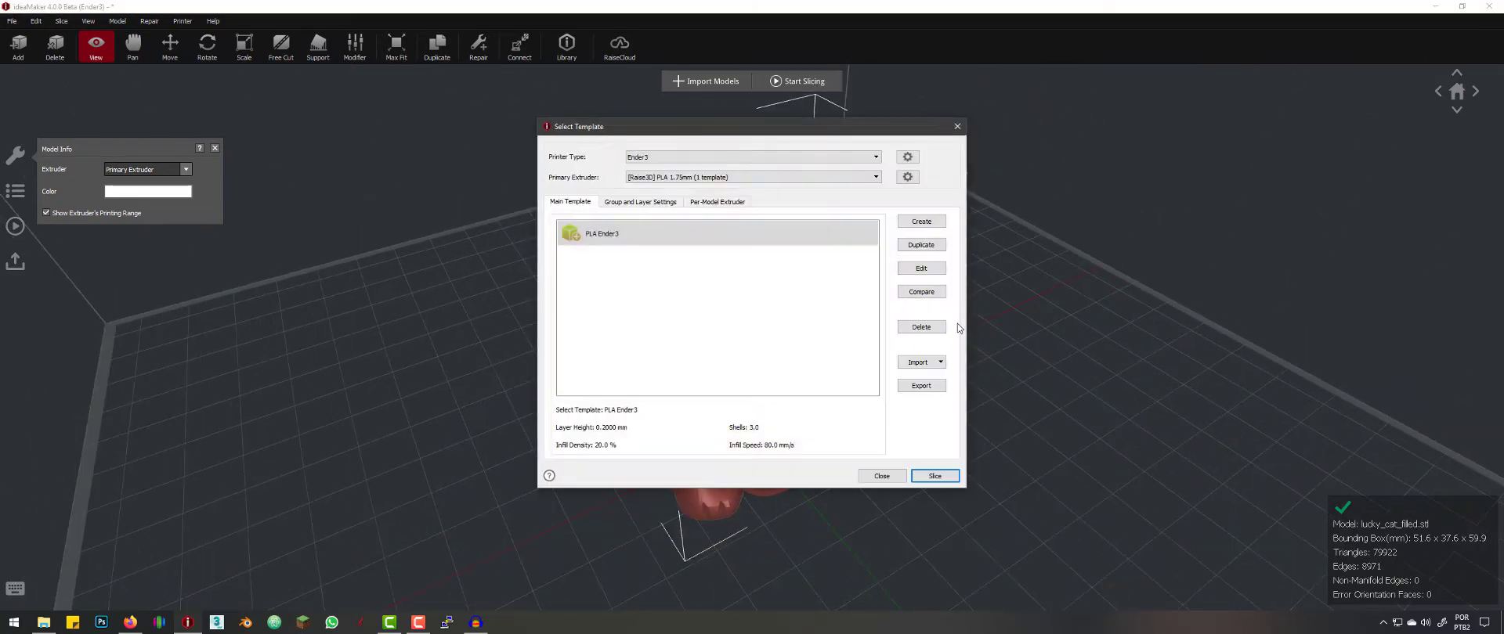
left_click(936, 476)
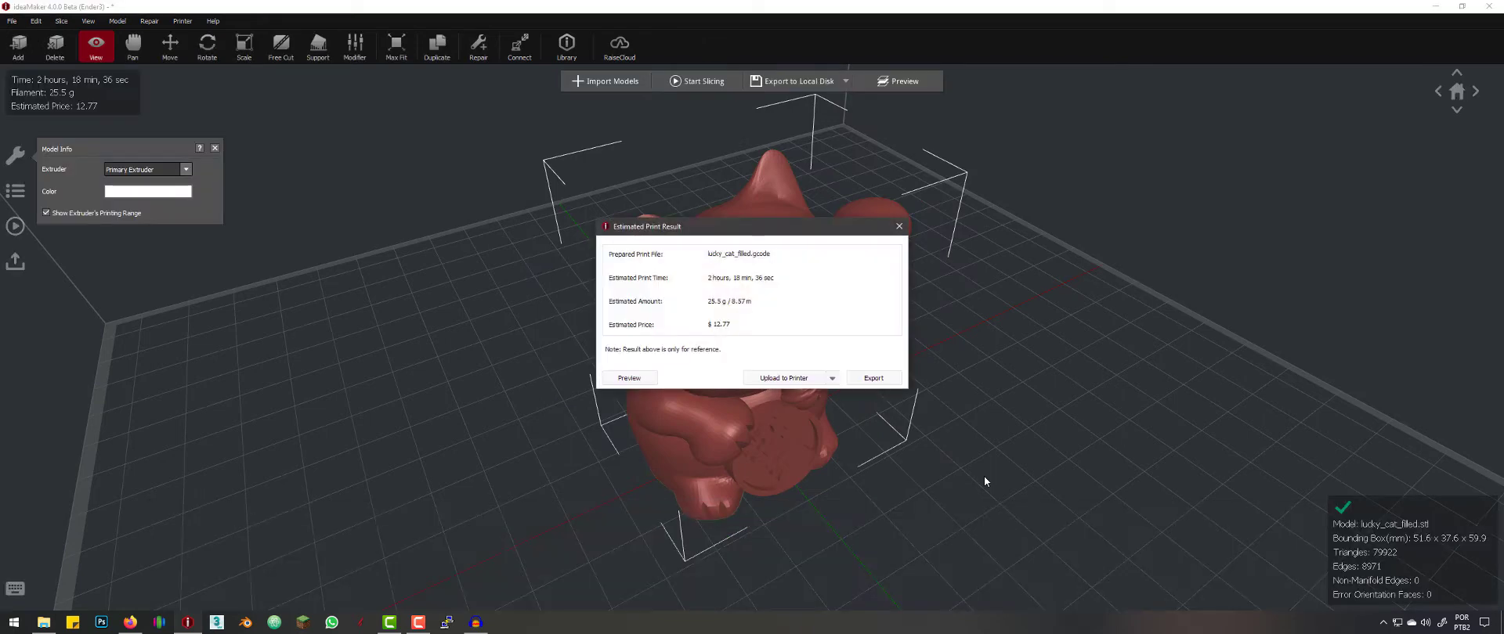
left_click(633, 379)
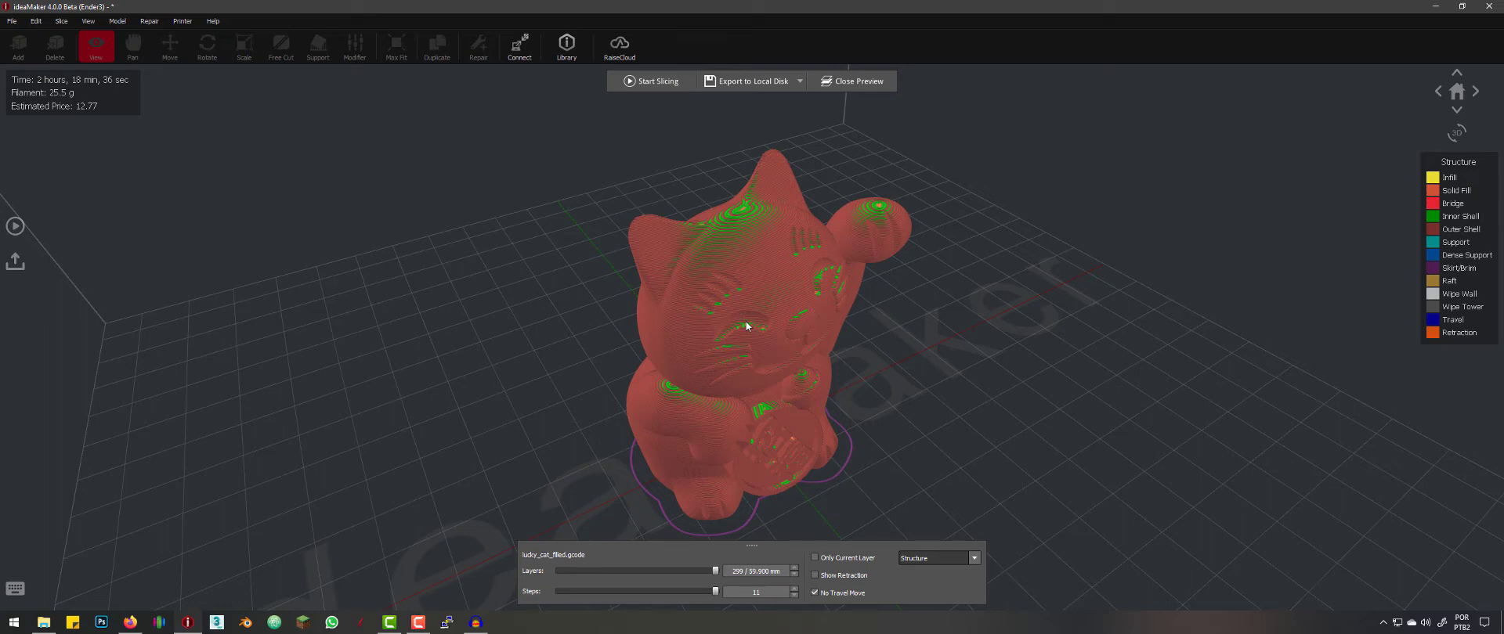
Step: Lower the preview to layer 185 and examine the grid infill inside the cat's head from several angles
left_click_drag(740, 396, 1041, 347)
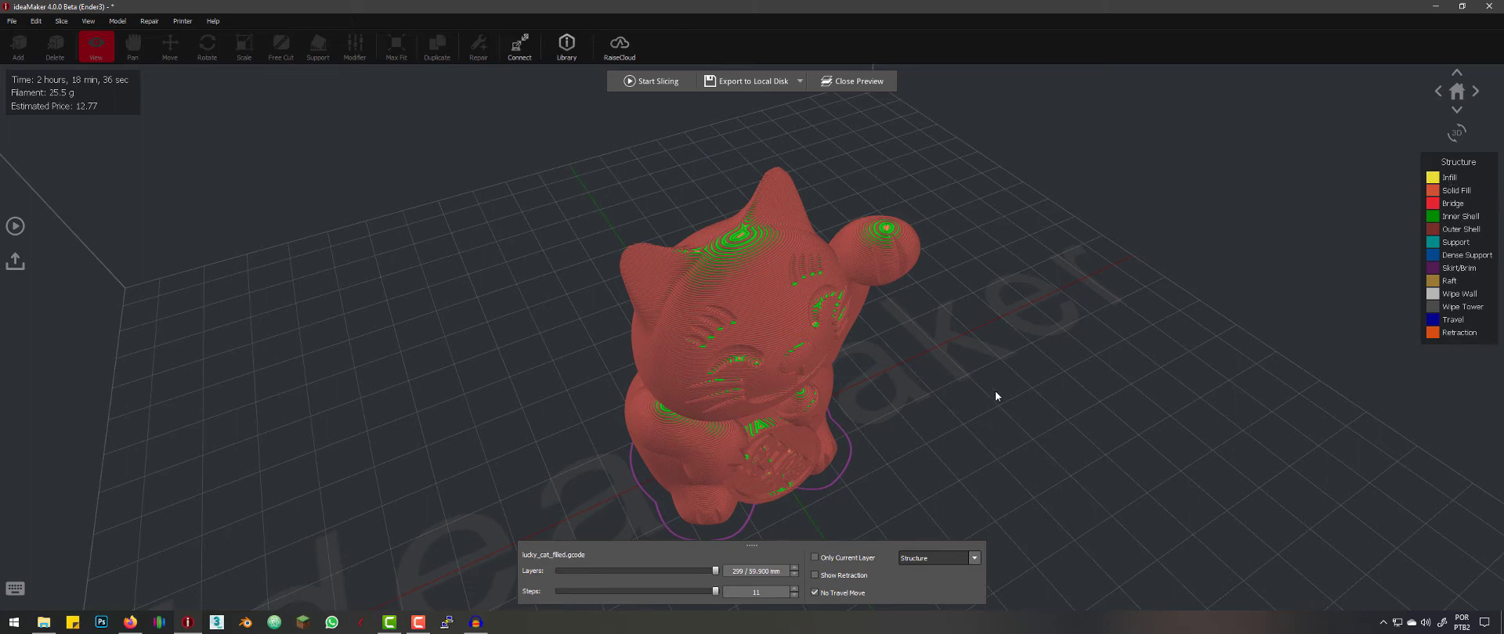
left_click_drag(711, 571, 656, 579)
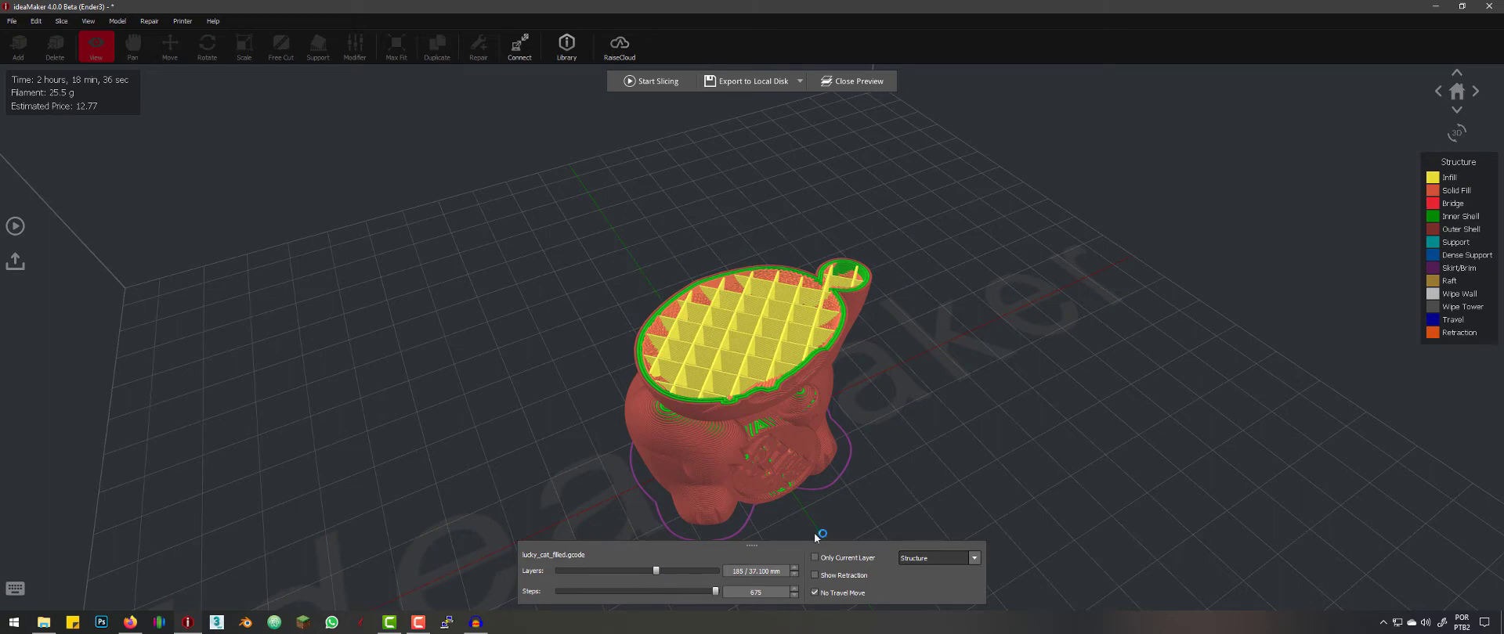
left_click_drag(909, 412, 750, 379)
scroll(752, 385, "up", 3)
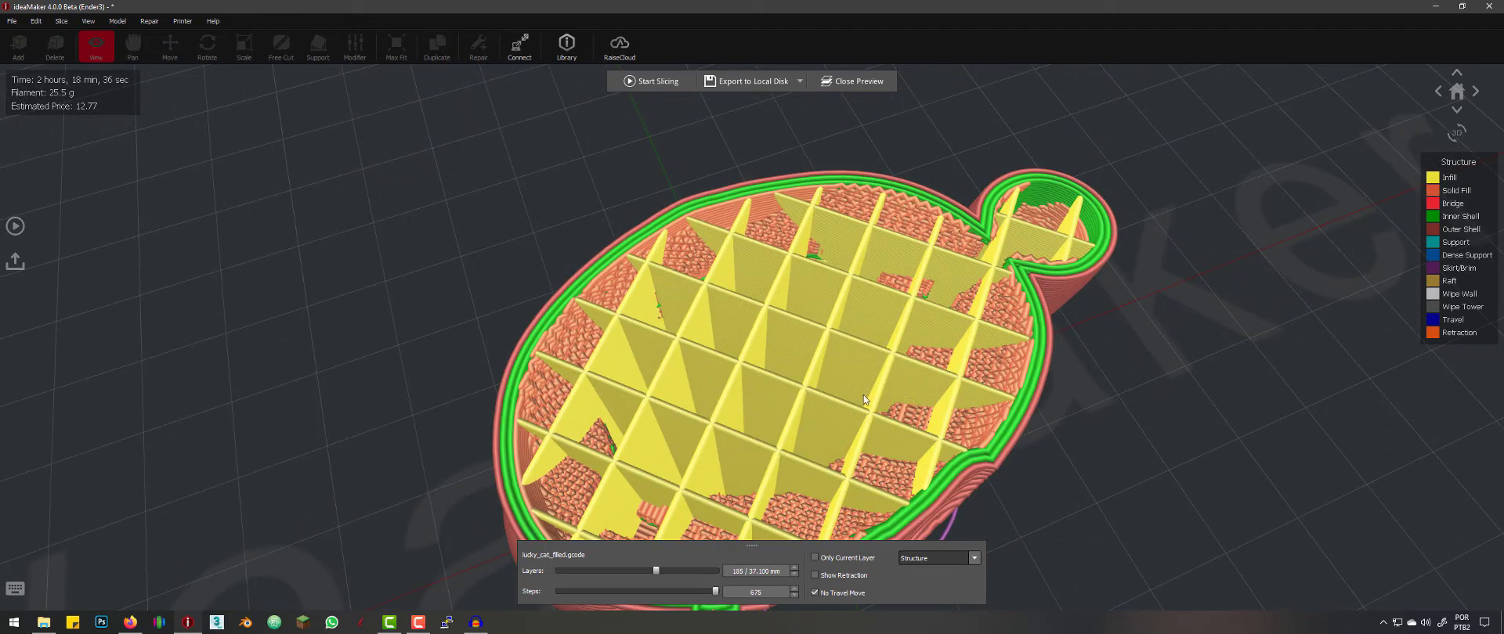
left_click_drag(863, 398, 939, 222)
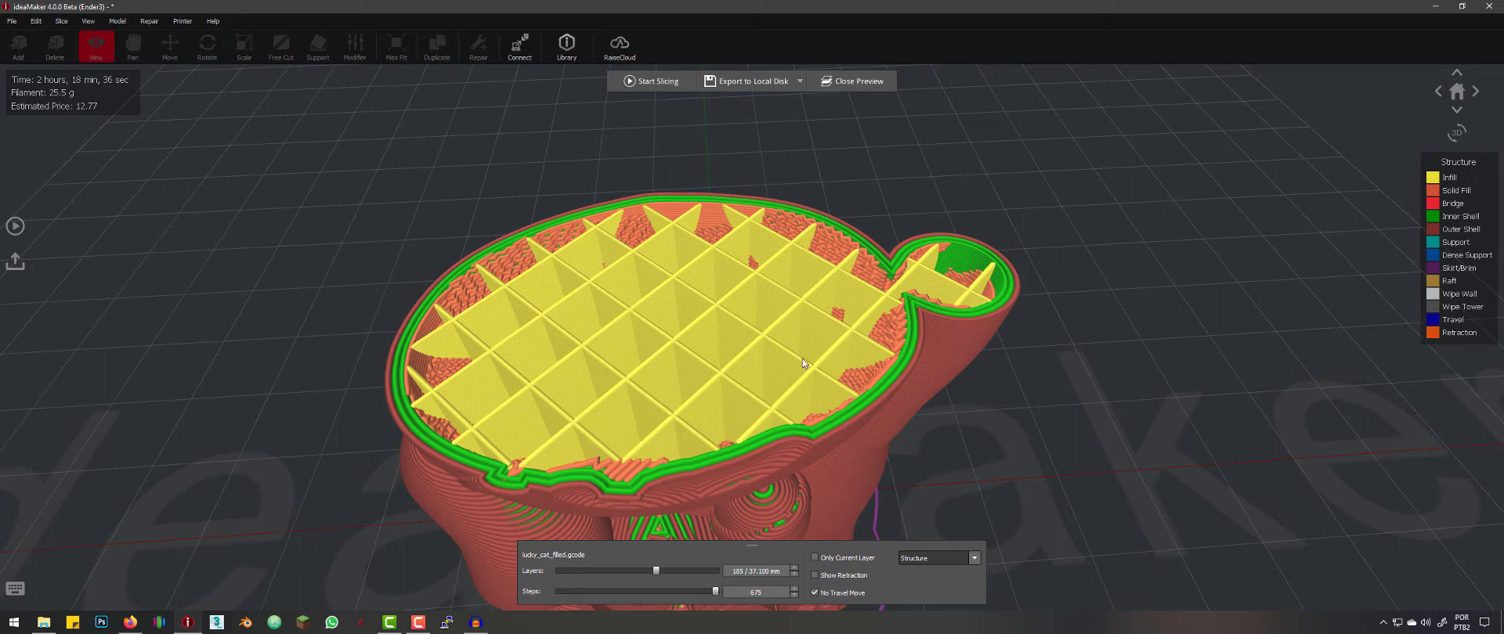
left_click_drag(811, 368, 799, 368)
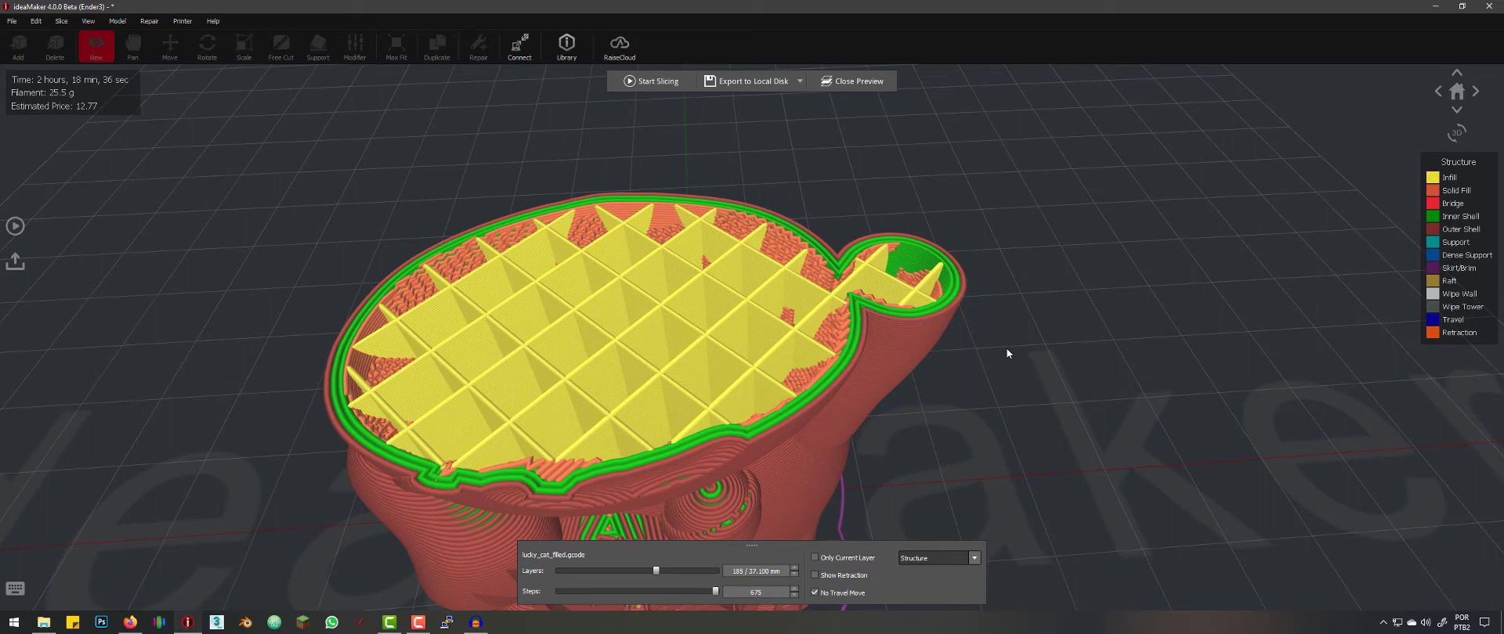
left_click_drag(1007, 354, 599, 377)
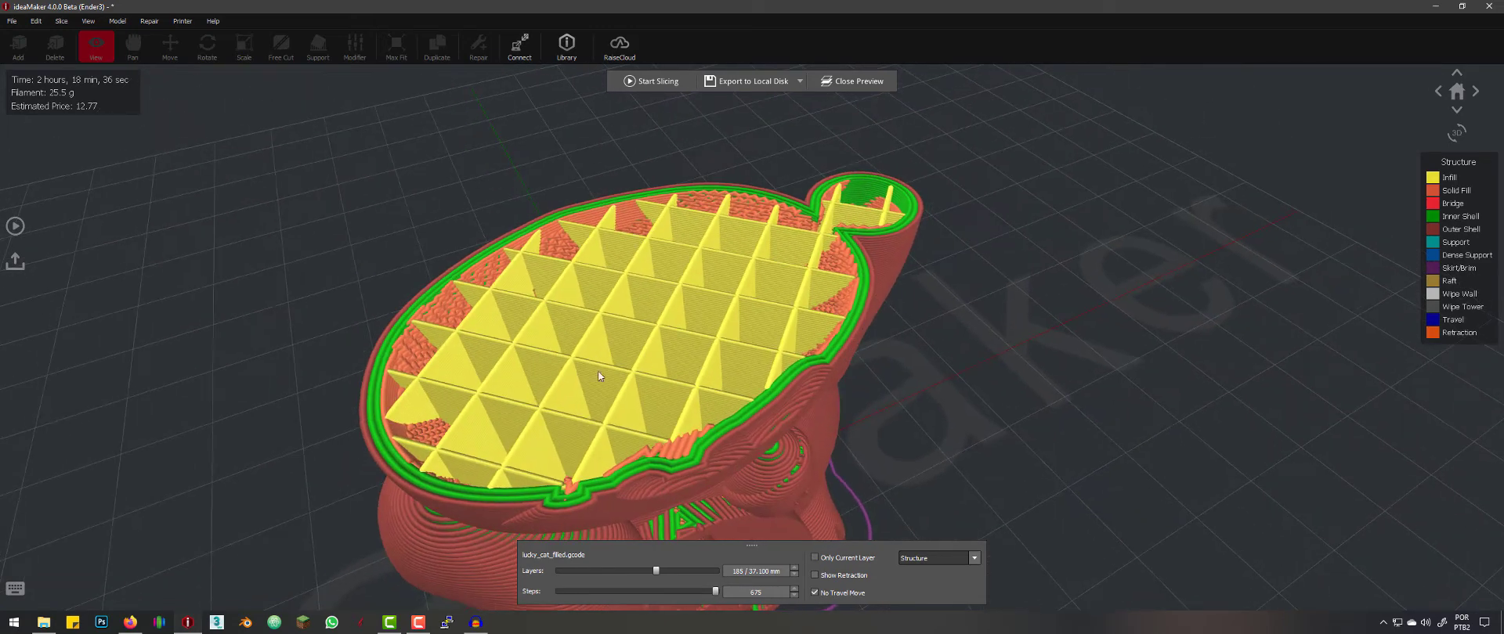
Step: Open the infill settings of the PLA Ender3 template and place the window beside the model preview
left_click(15, 227)
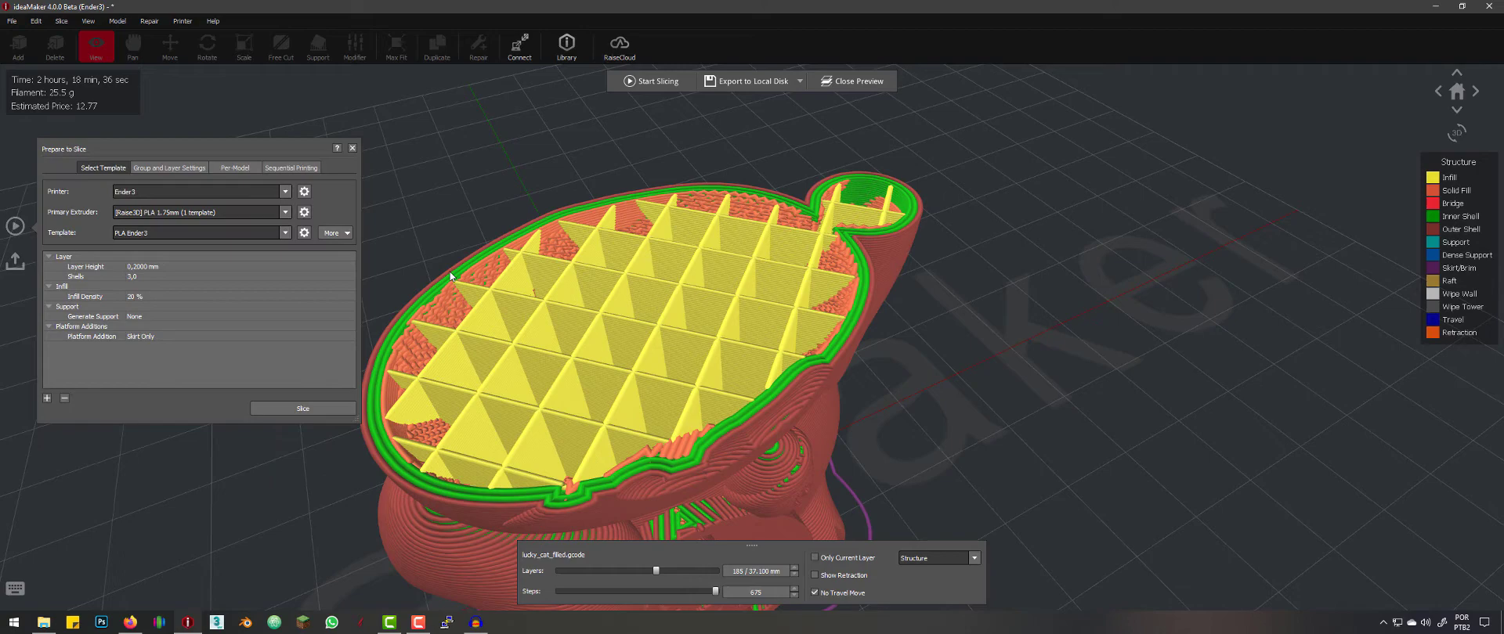
left_click(303, 235)
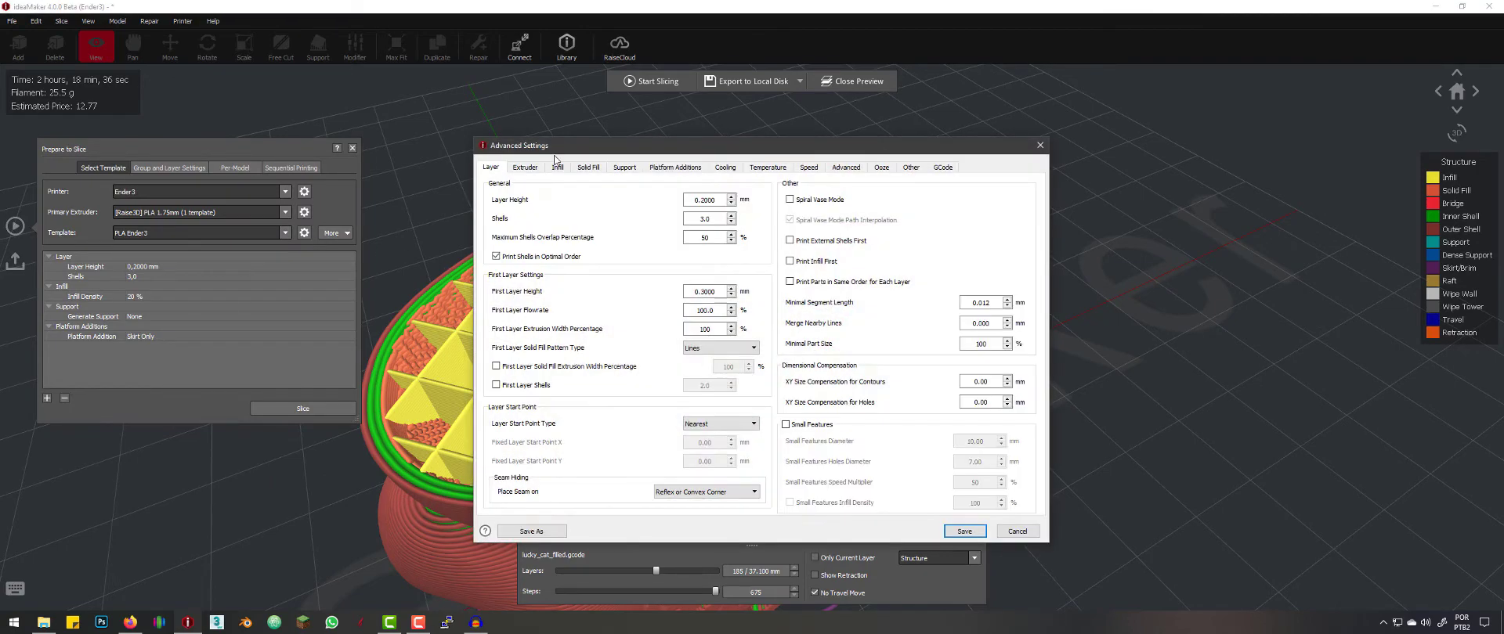
left_click(532, 168)
left_click(559, 167)
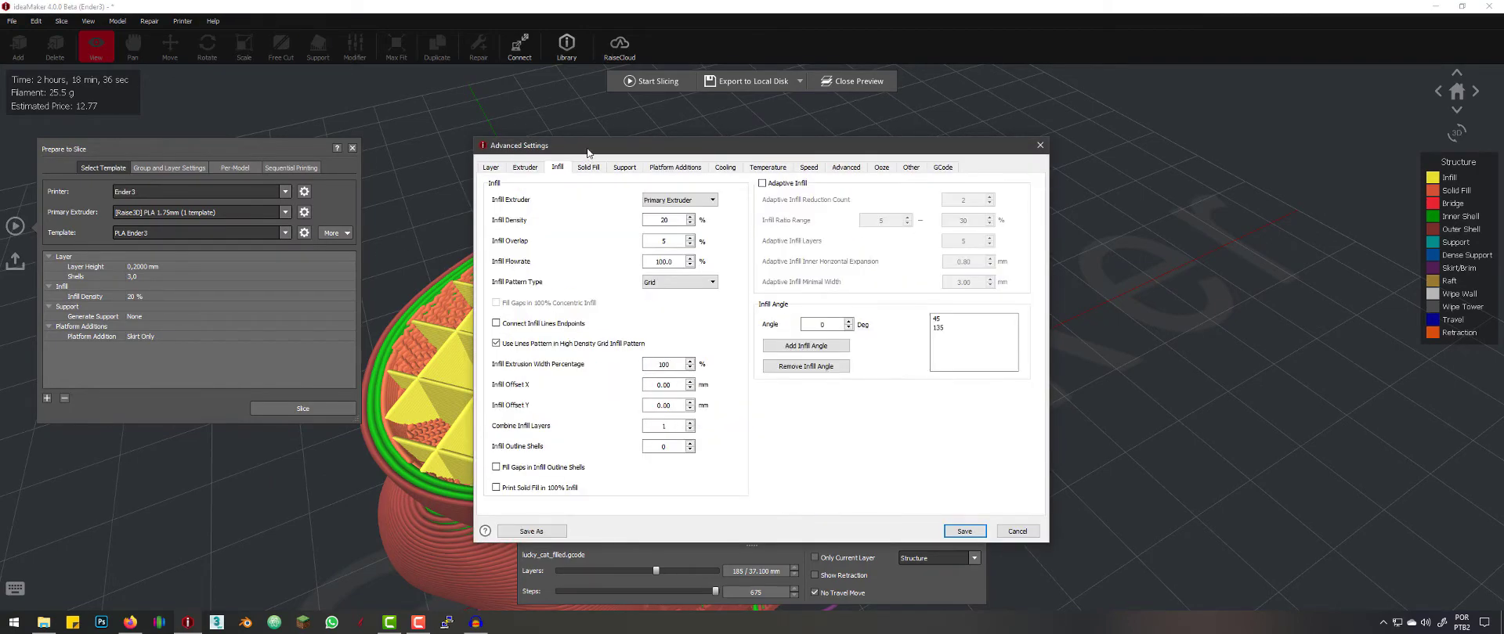
left_click_drag(587, 152, 942, 181)
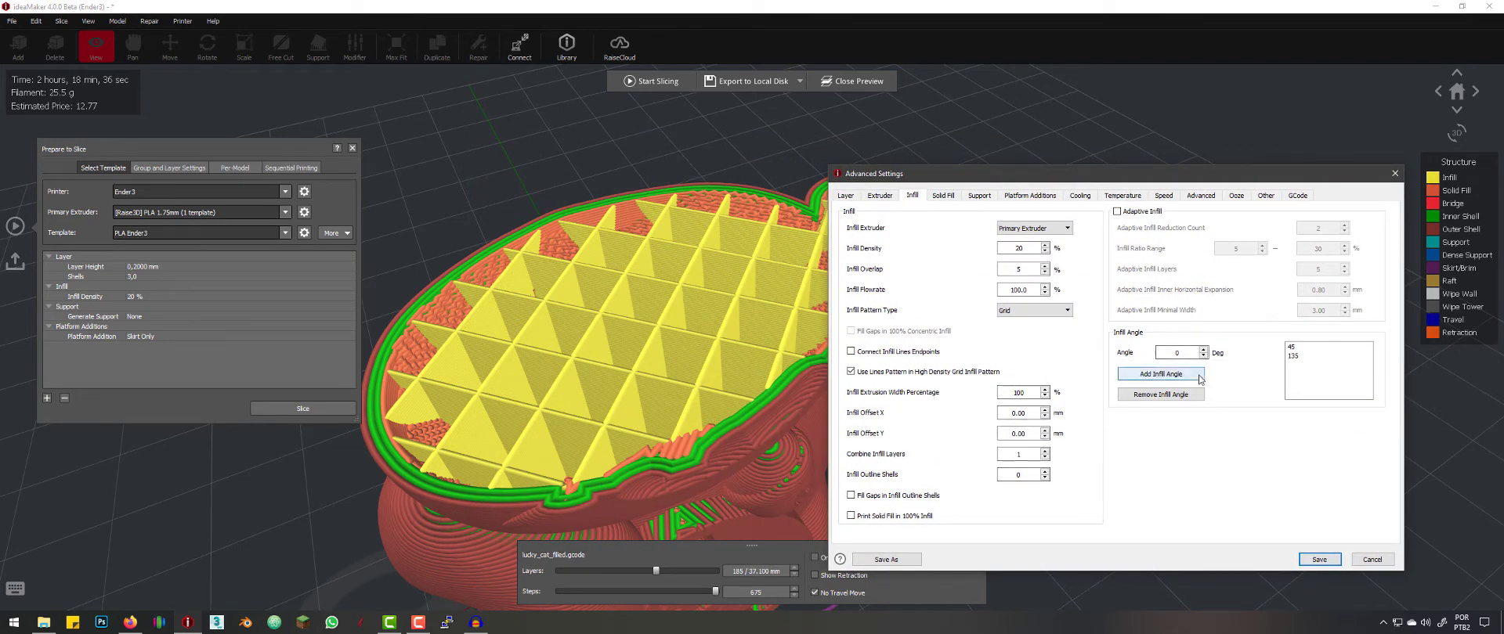
left_click(871, 202)
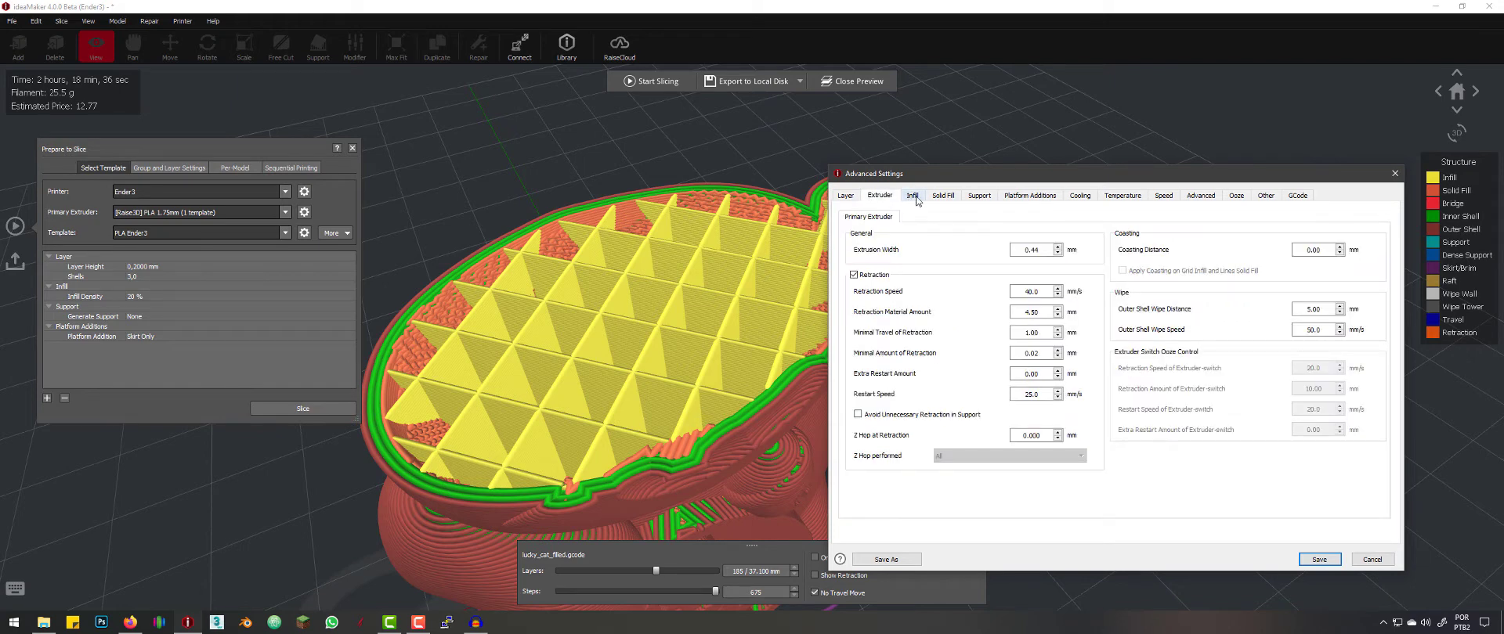
left_click(915, 200)
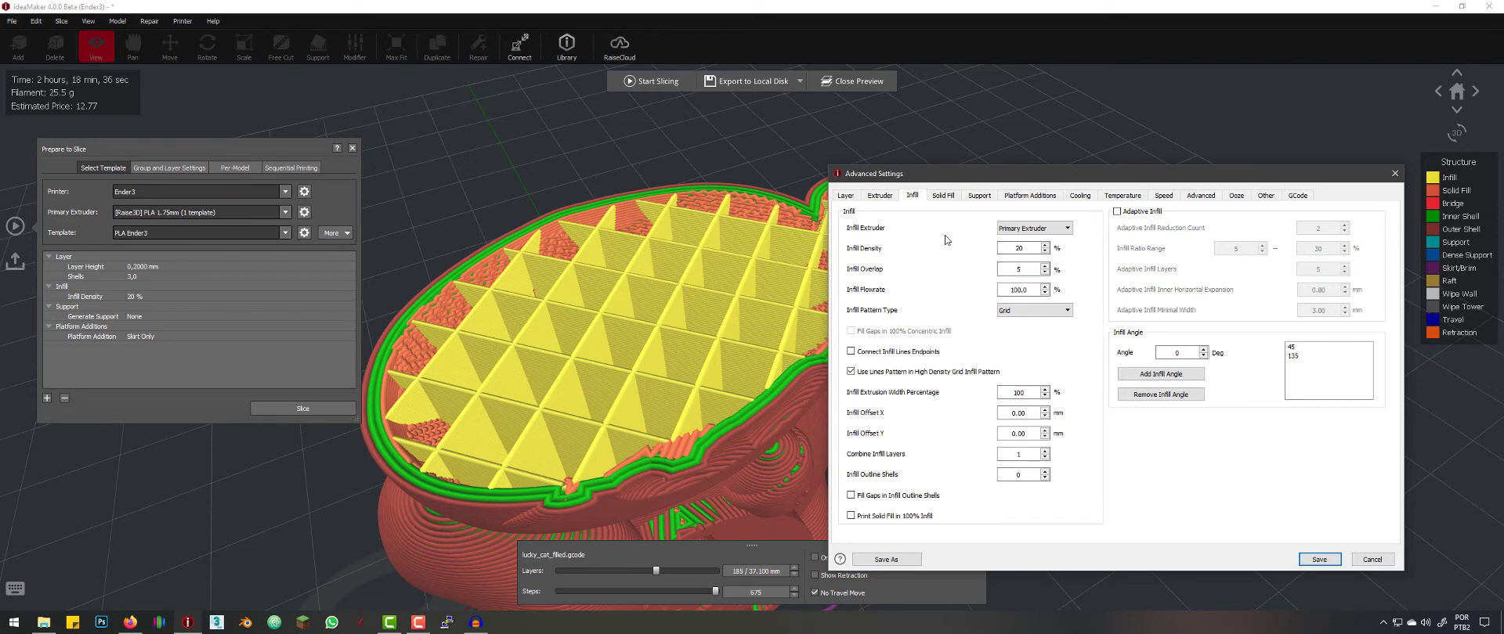
Step: Review the extruder choices offered for the infill, keeping the primary extruder
left_click(1035, 229)
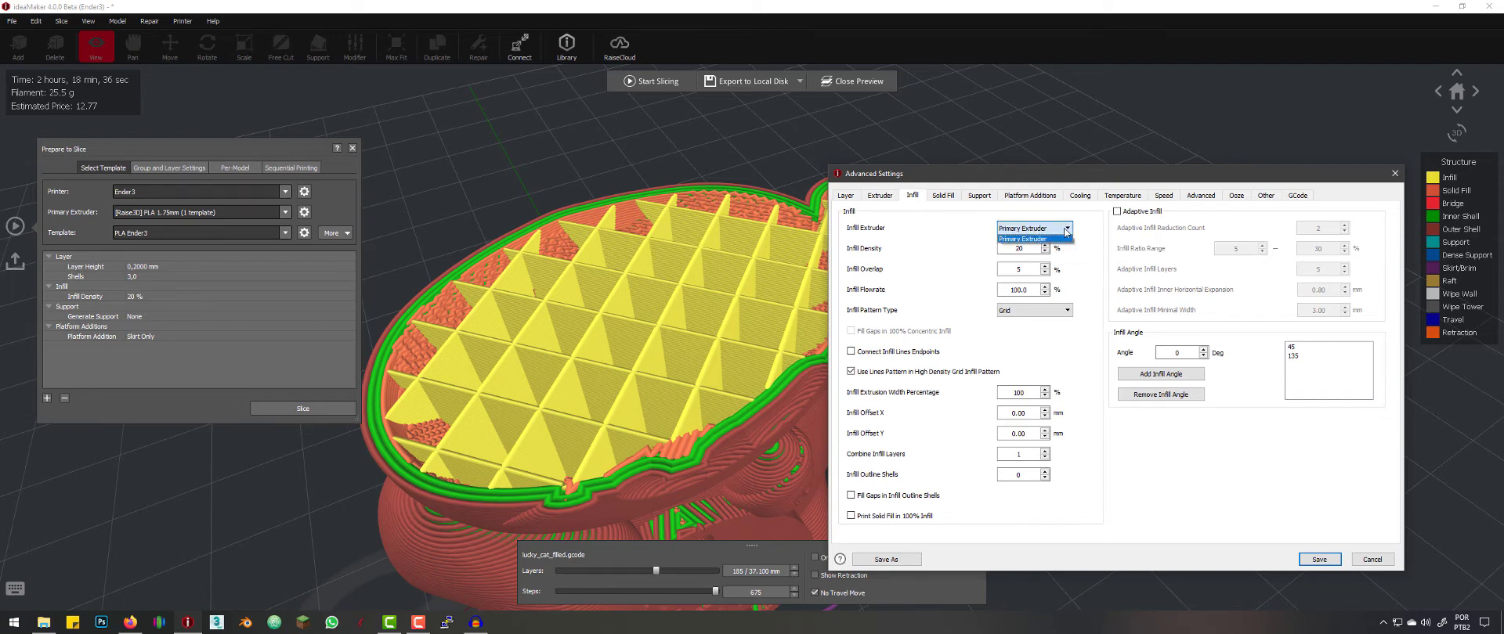
left_click(1065, 230)
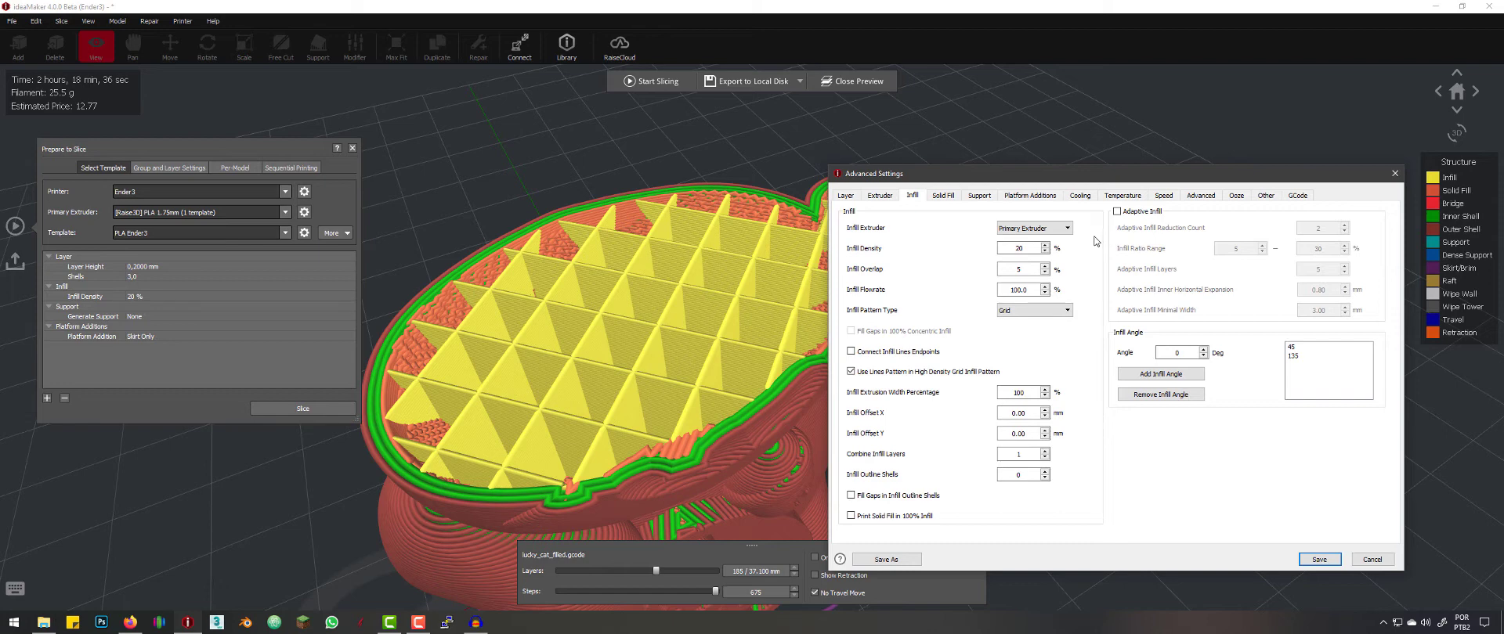
left_click(1049, 233)
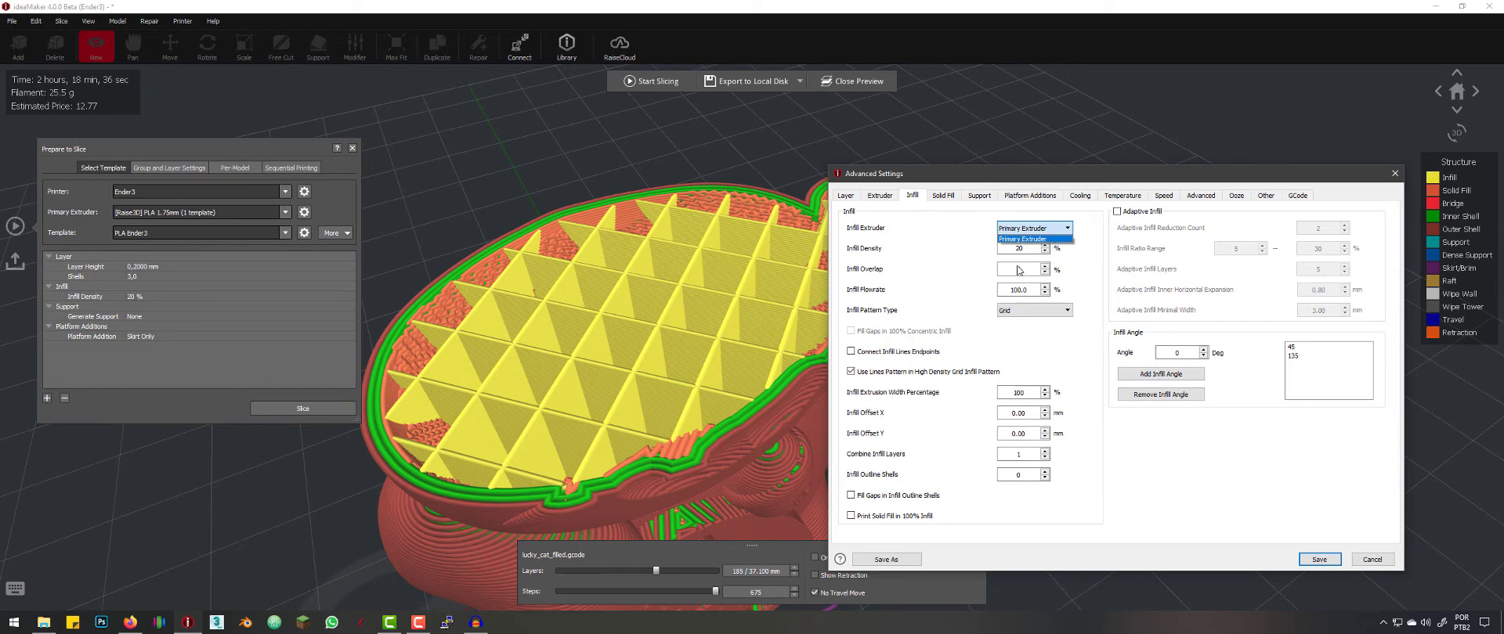
left_click(1097, 284)
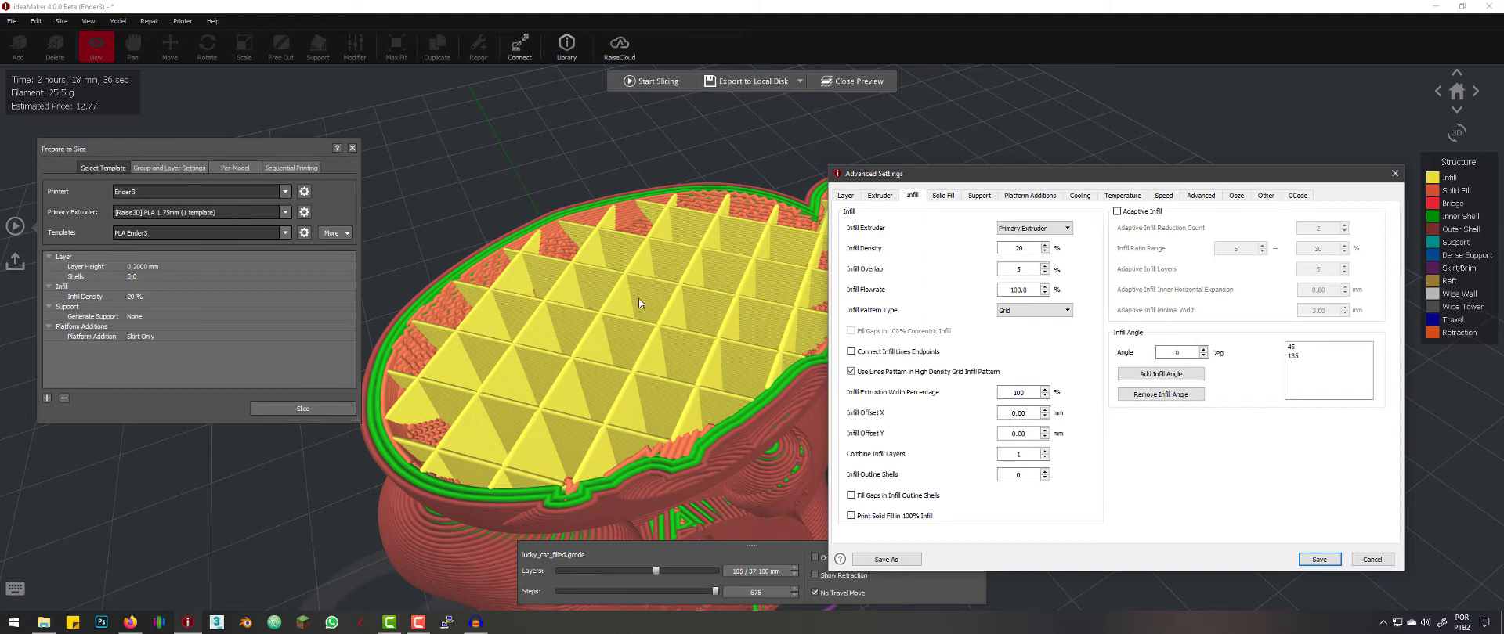
Step: Set the infill density to 80%, save the template and slice the cat model again
double_click(1018, 248)
type("80")
left_click(1320, 559)
left_click(303, 408)
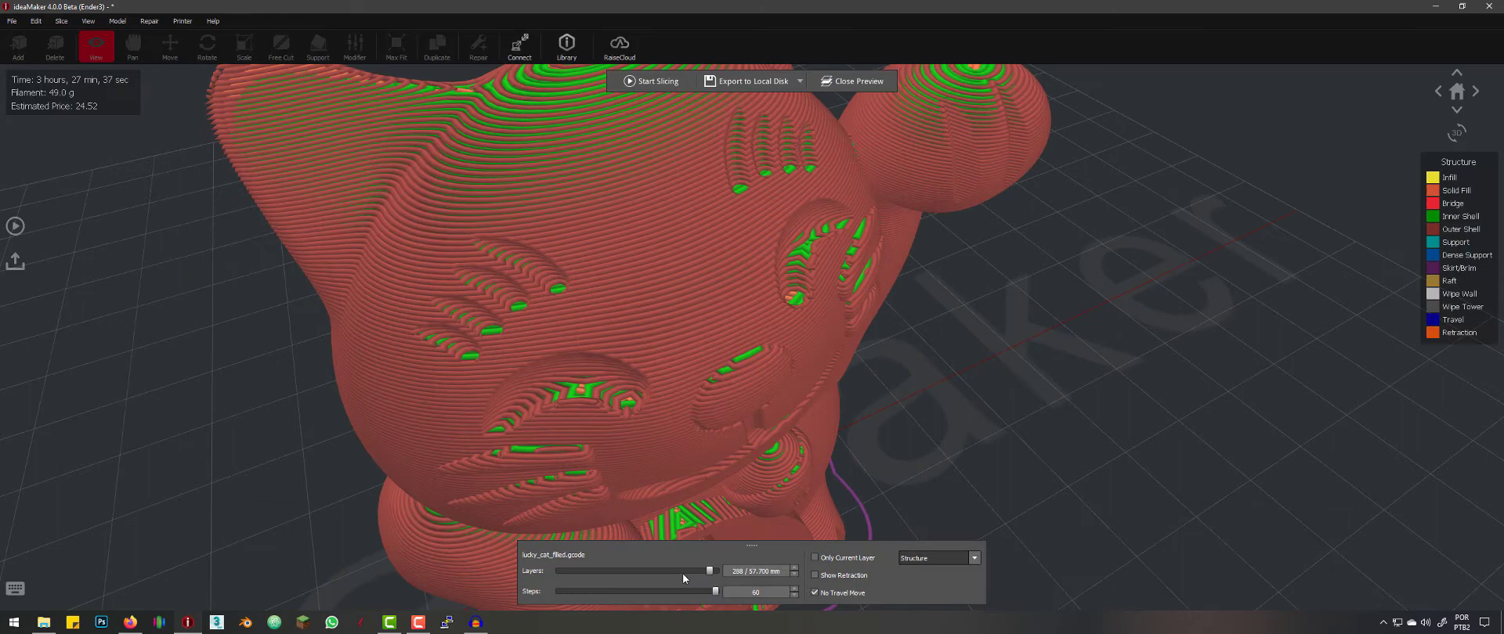
Step: Lower the preview to layer 206 and examine the dense infill from several angles
left_click_drag(683, 574, 667, 576)
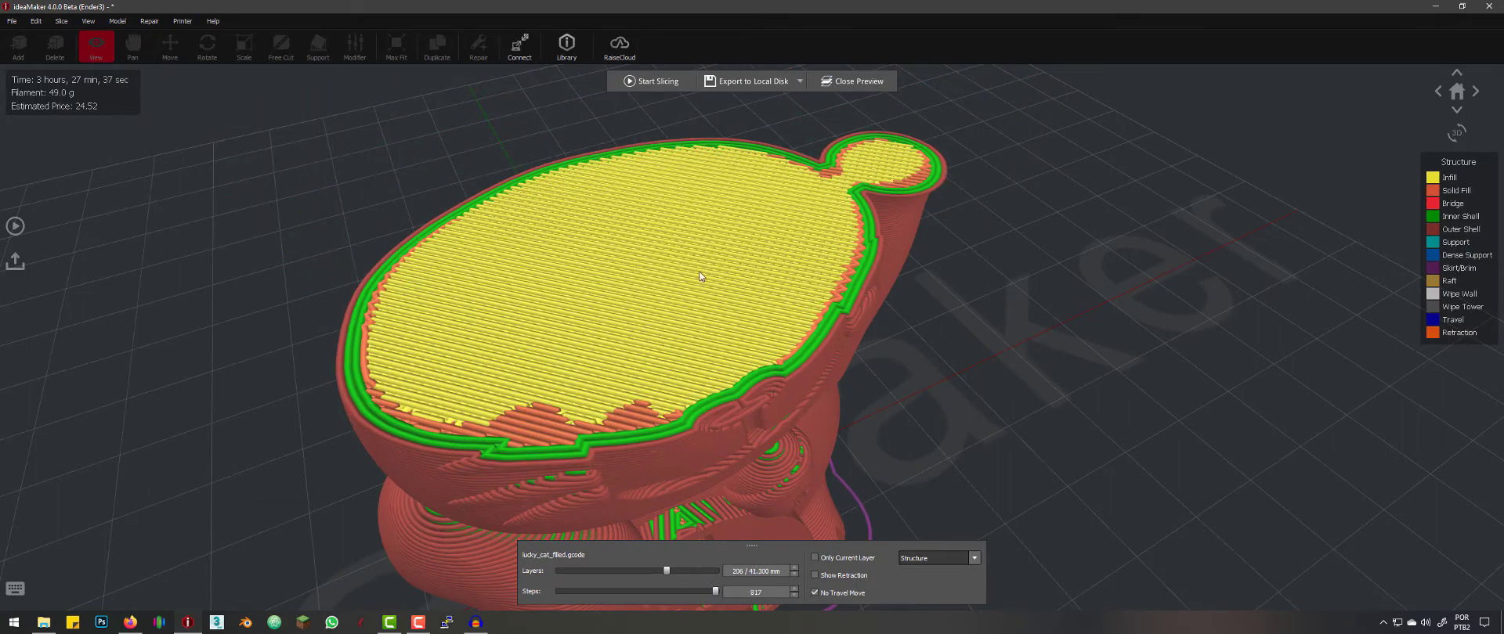
left_click_drag(748, 274, 1004, 257)
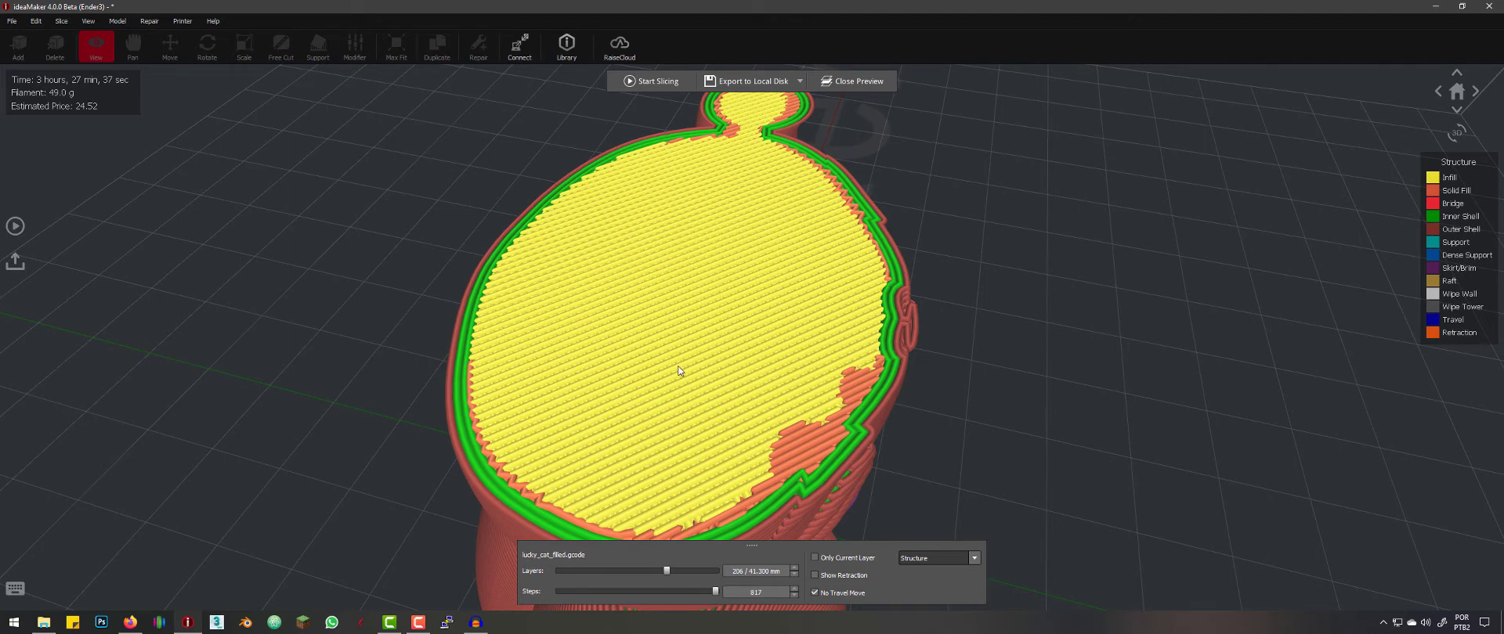
left_click_drag(678, 367, 462, 363)
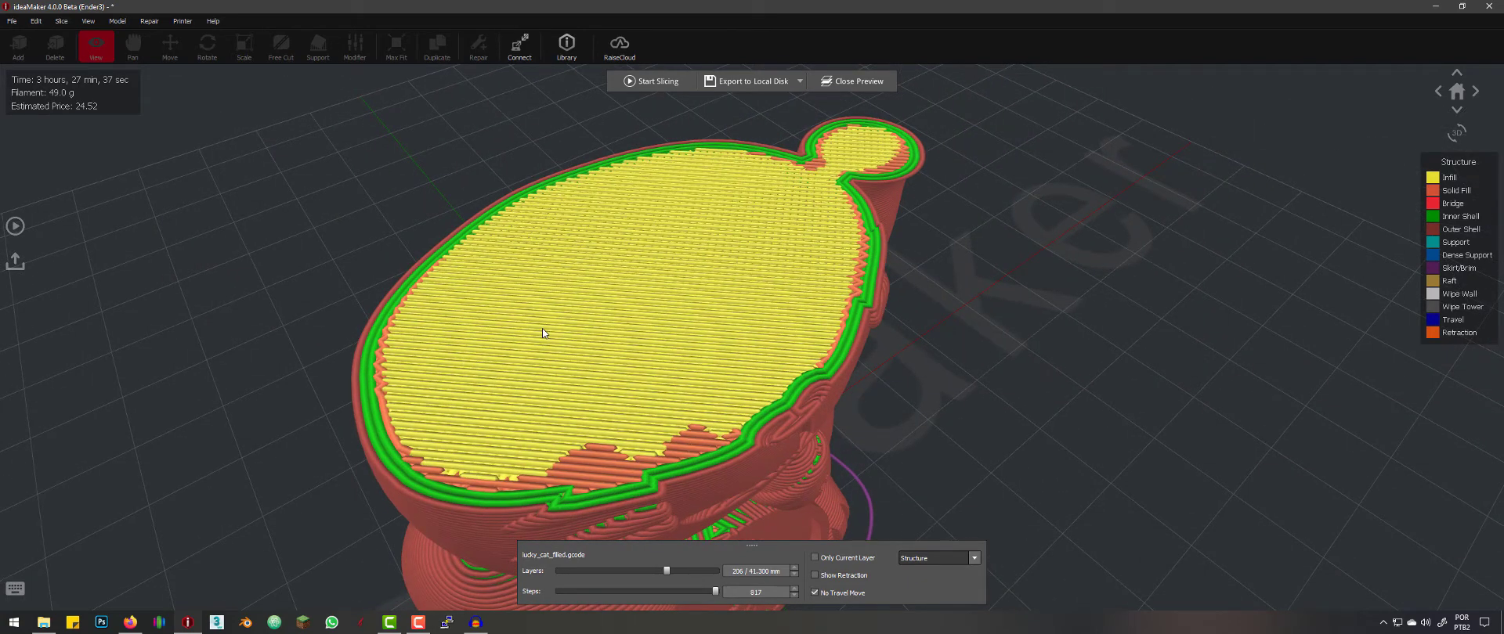
left_click_drag(542, 327, 430, 181)
left_click_drag(607, 219, 353, 376)
Step: Set the template's infill density to 20% and its infill overlap to 100%, and save the settings
left_click(15, 226)
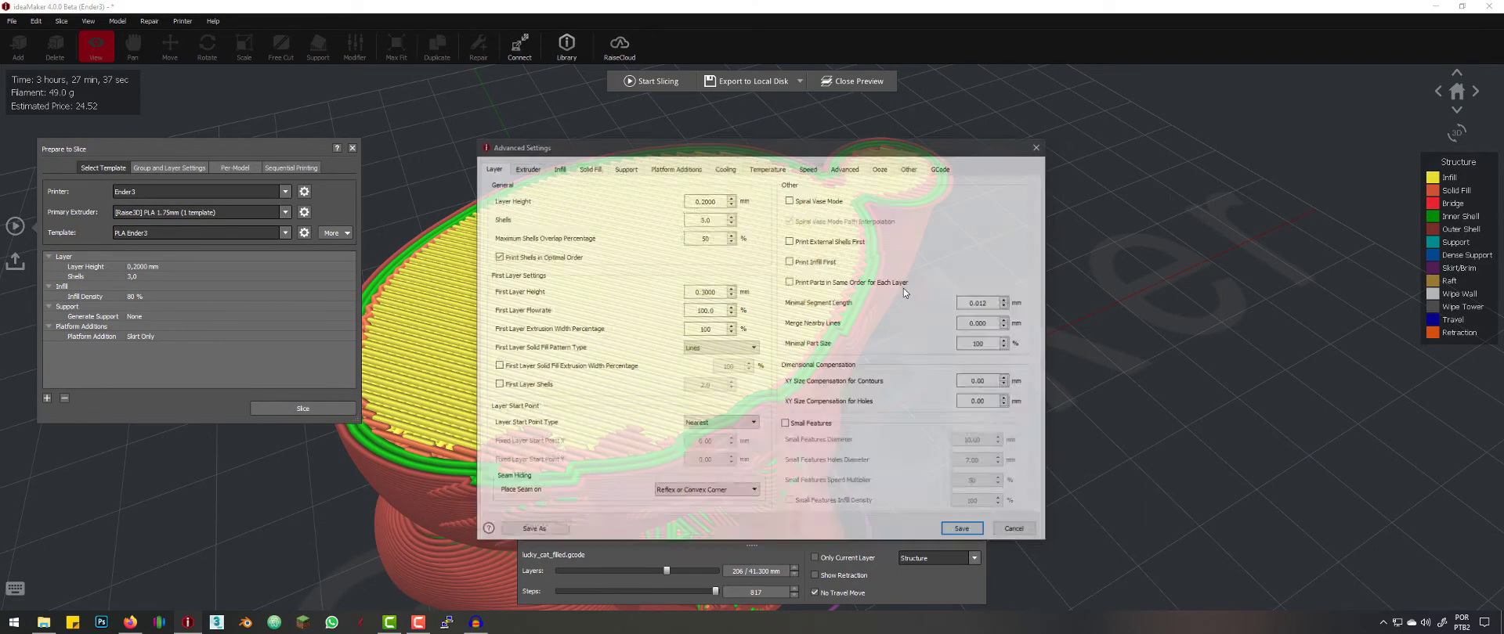
left_click(557, 166)
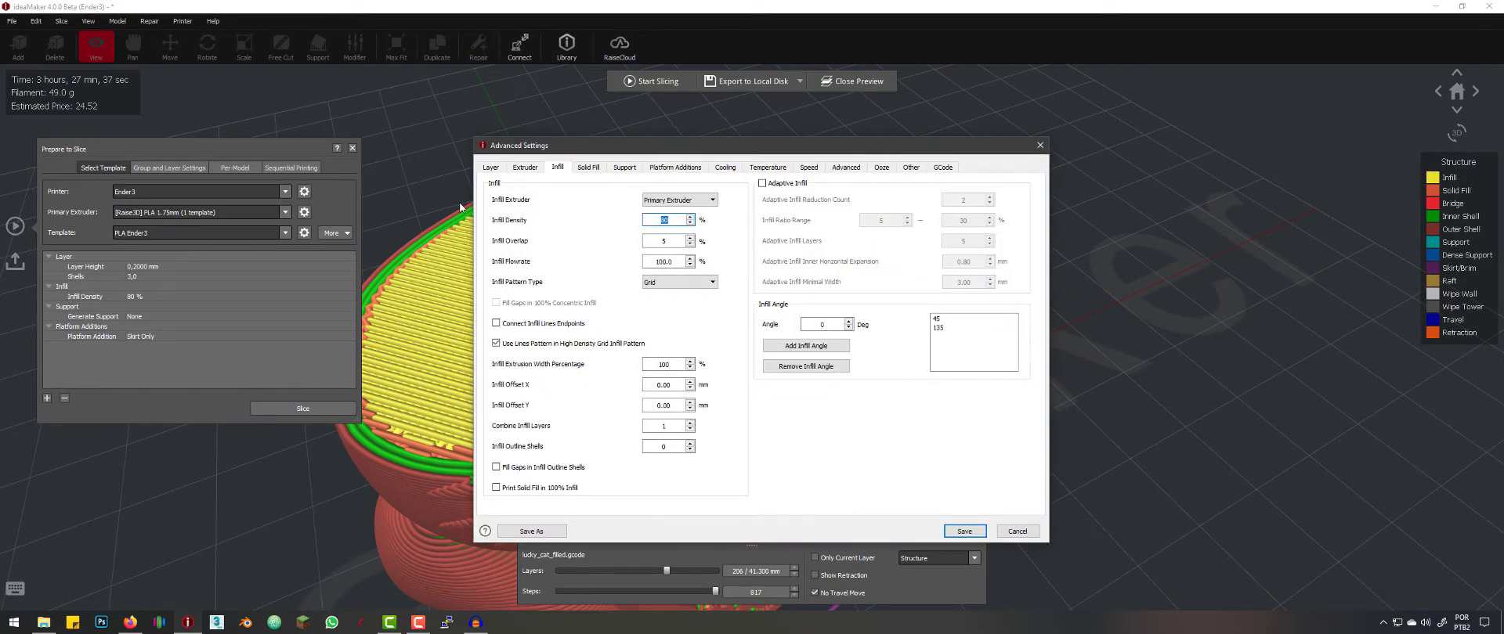
type("20")
left_click_drag(576, 144, 932, 183)
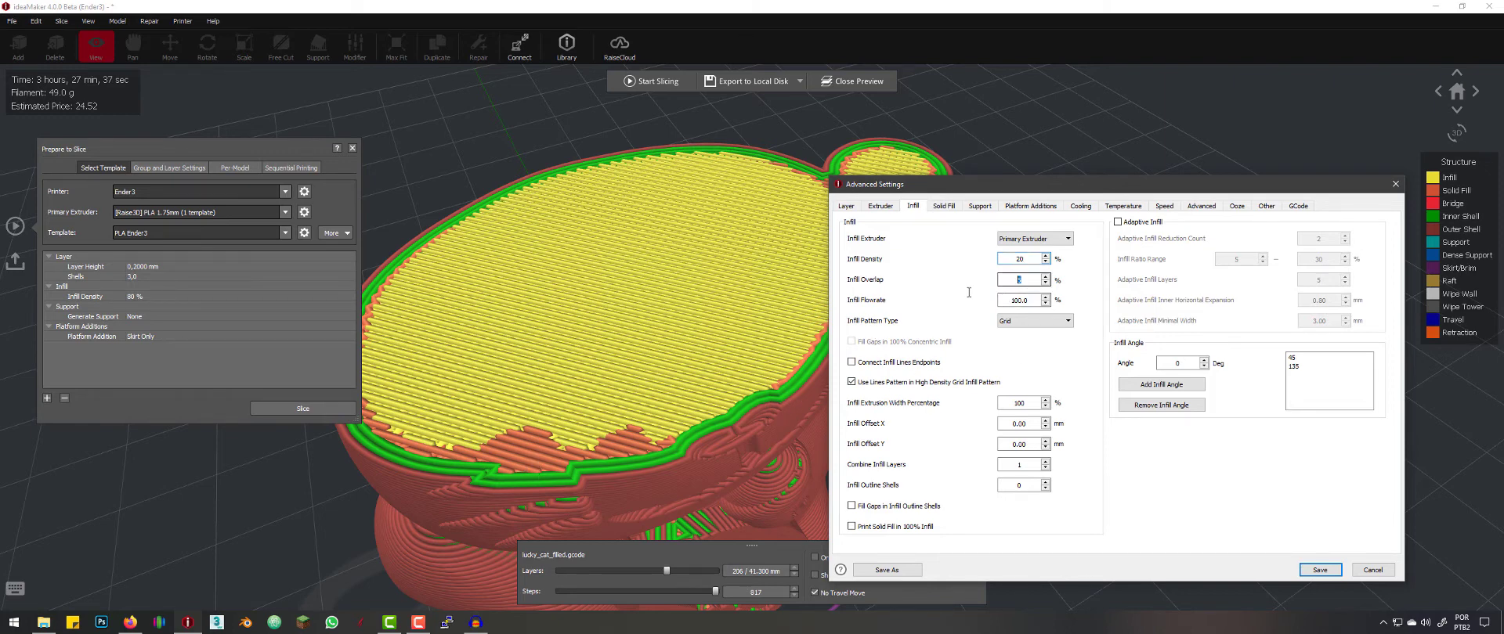
type("100")
left_click(1321, 571)
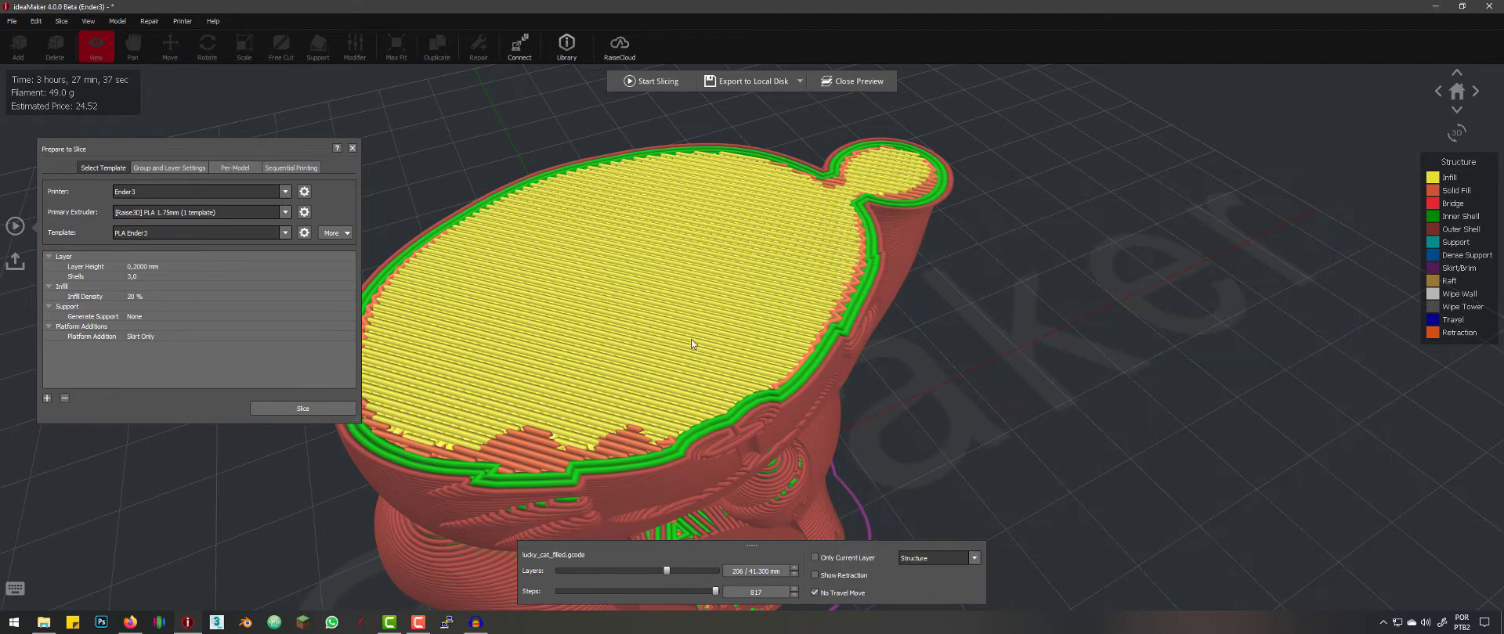
Step: Slice the cat model again and lower its preview to layer 193 to expose the infill overlapping the shells
left_click(273, 410)
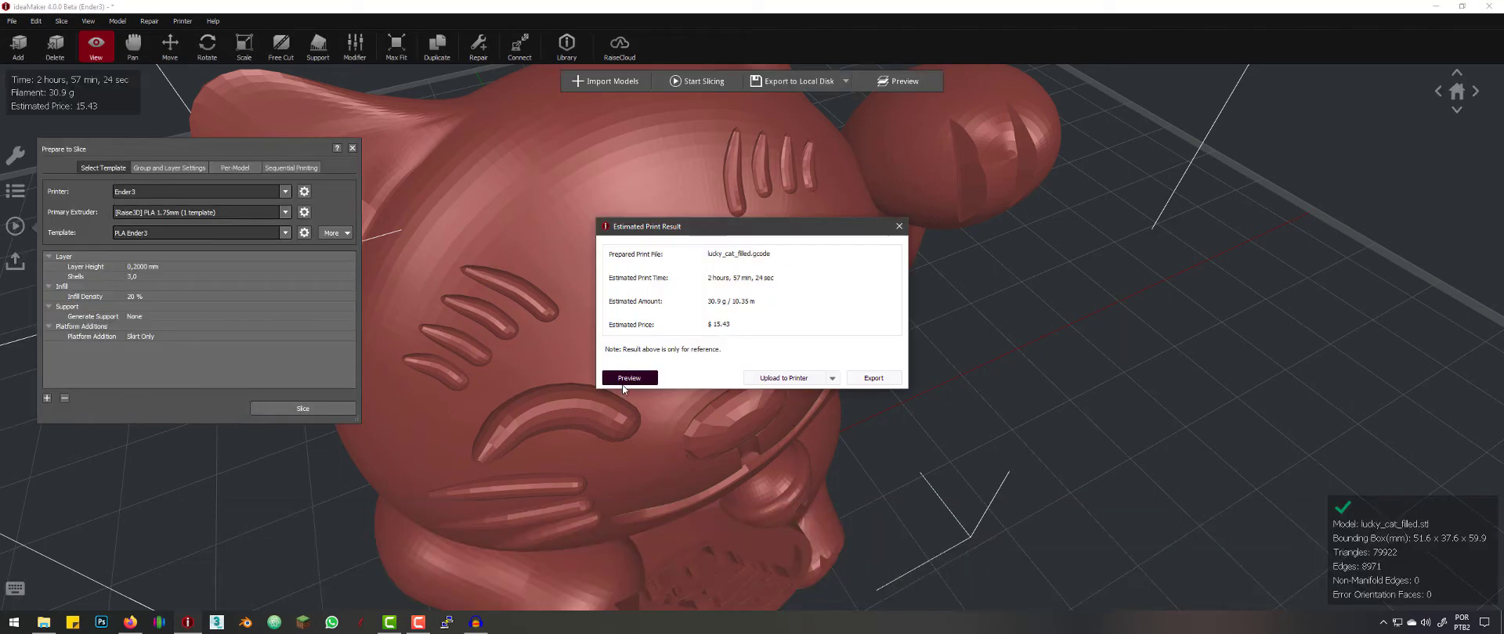
left_click(627, 477)
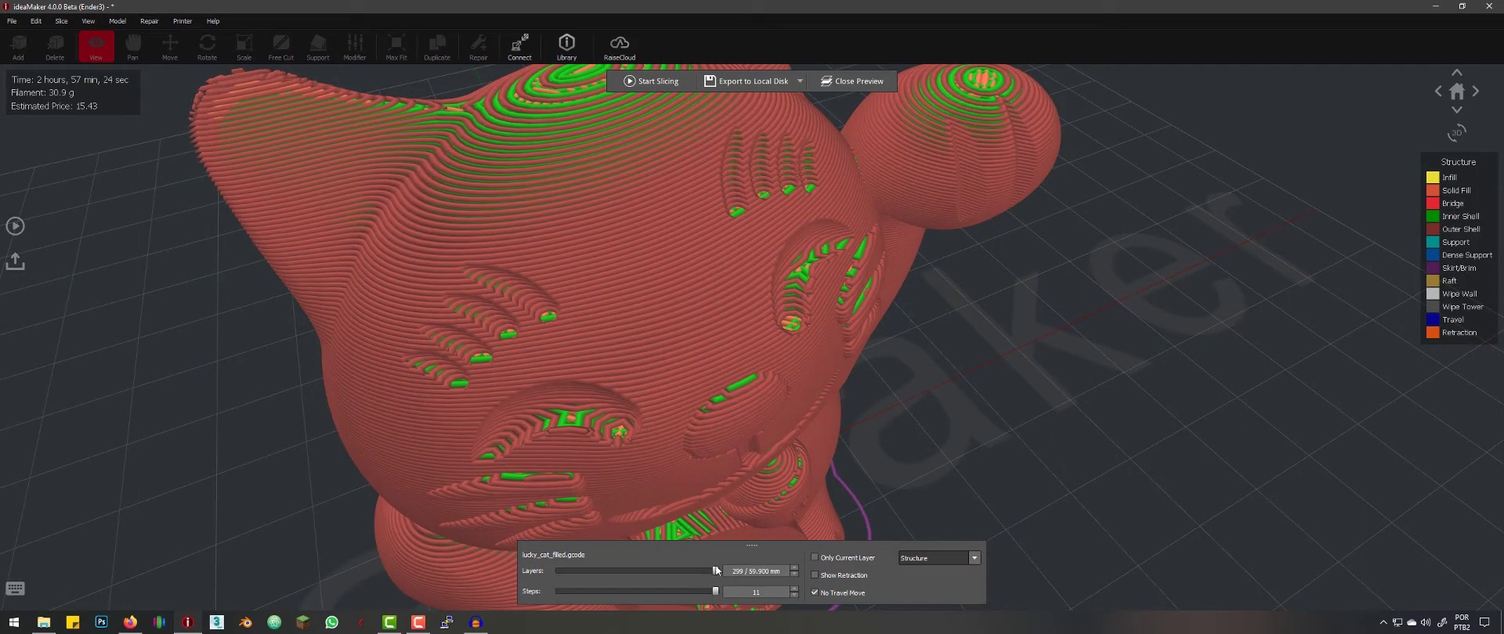
left_click_drag(715, 571, 661, 571)
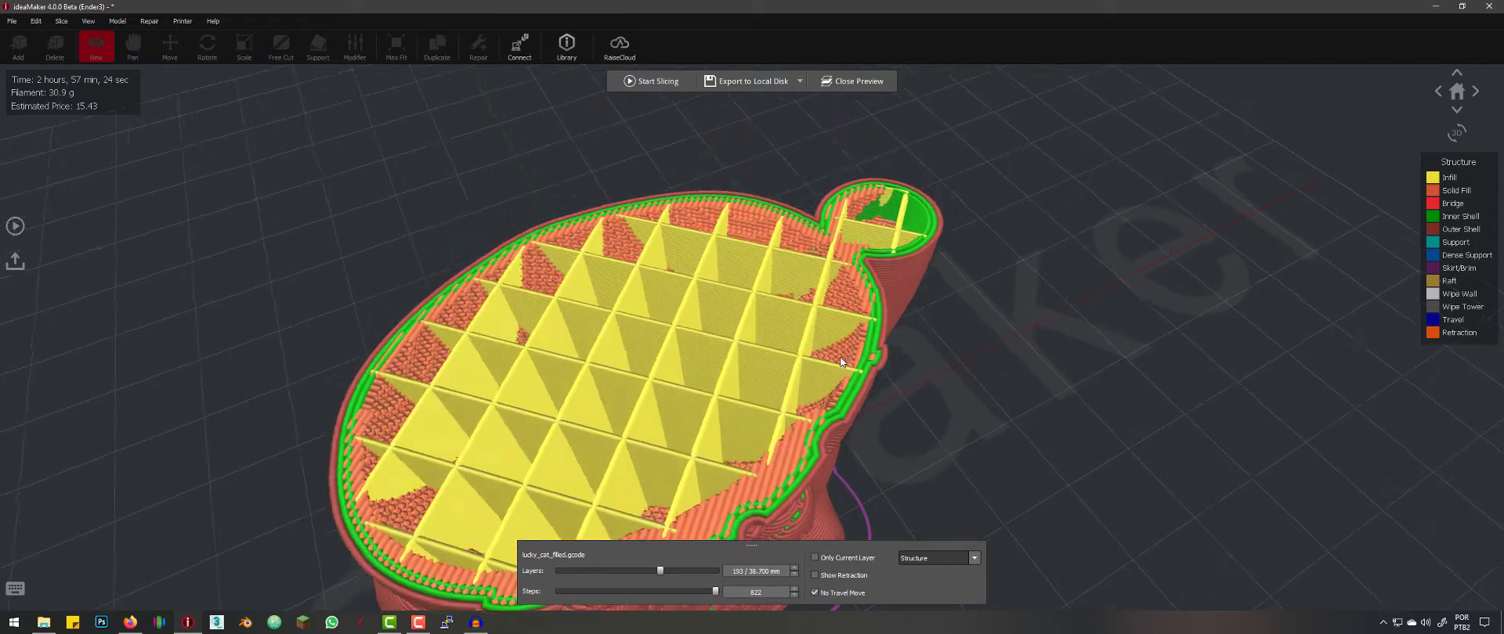
Step: Examine how the infill overlaps the shells from other viewing angles
left_click_drag(840, 361, 859, 472)
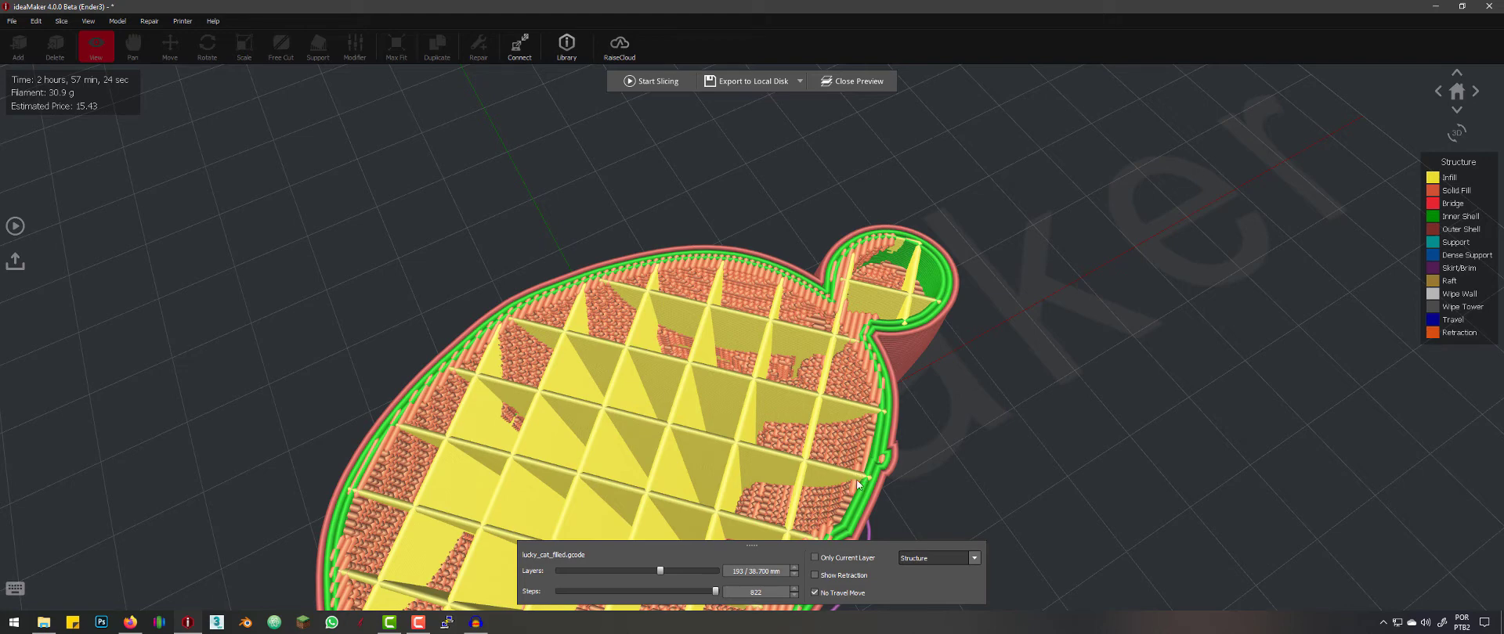
left_click_drag(831, 498, 806, 391)
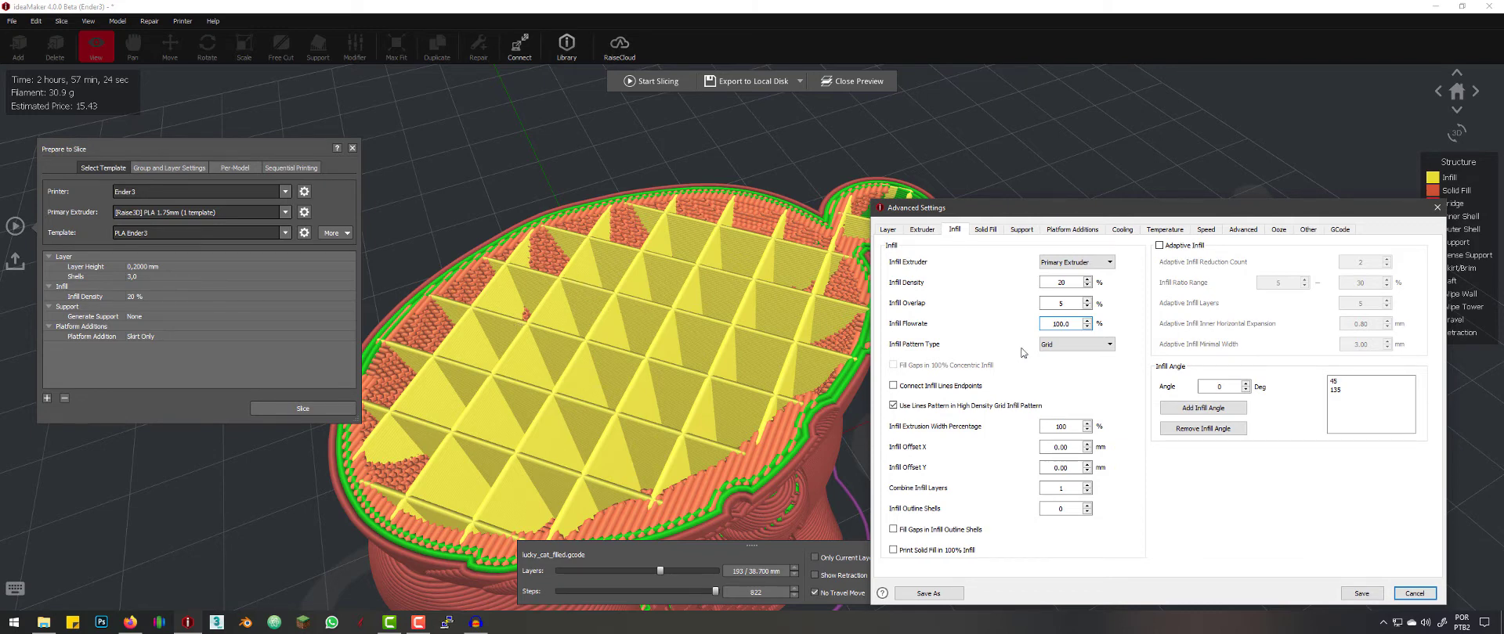
Step: Review the template's infill flowrate, the primary filament flowrate override and the extruder's extrusion settings
double_click(1061, 323)
left_click(1248, 231)
double_click(1071, 472)
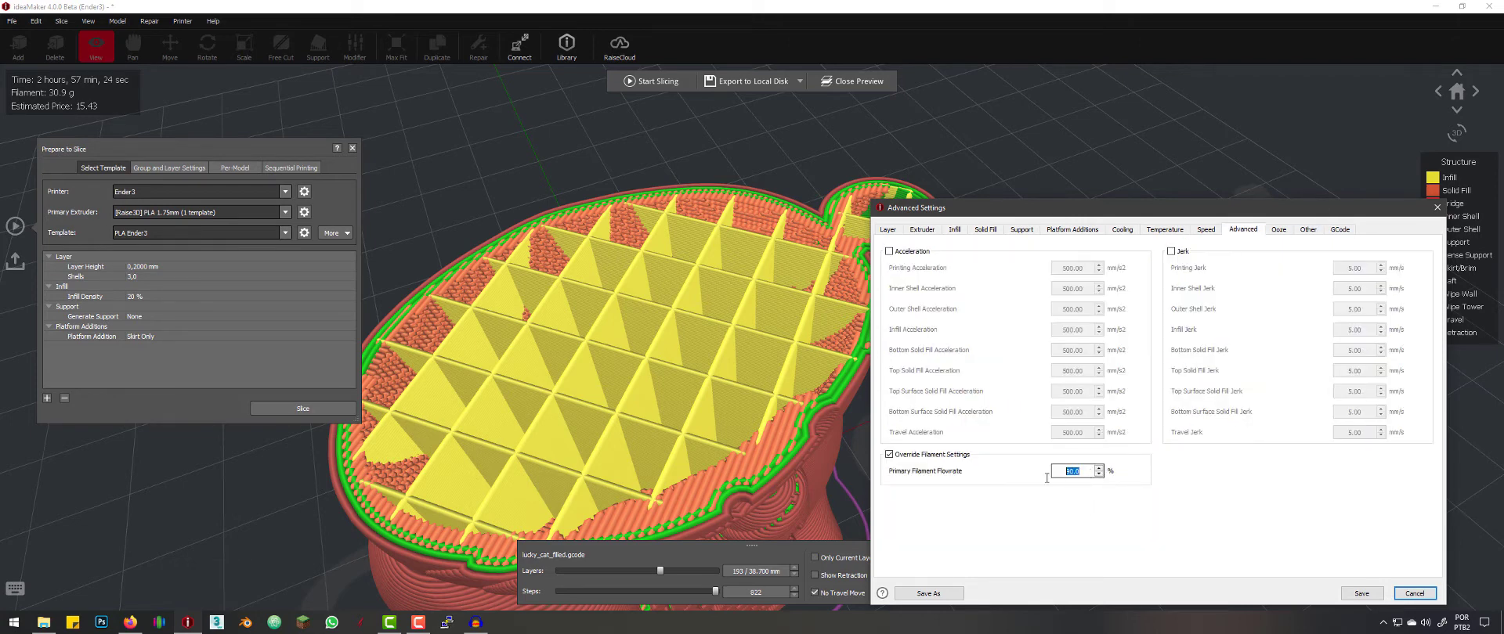
left_click(887, 229)
left_click(920, 230)
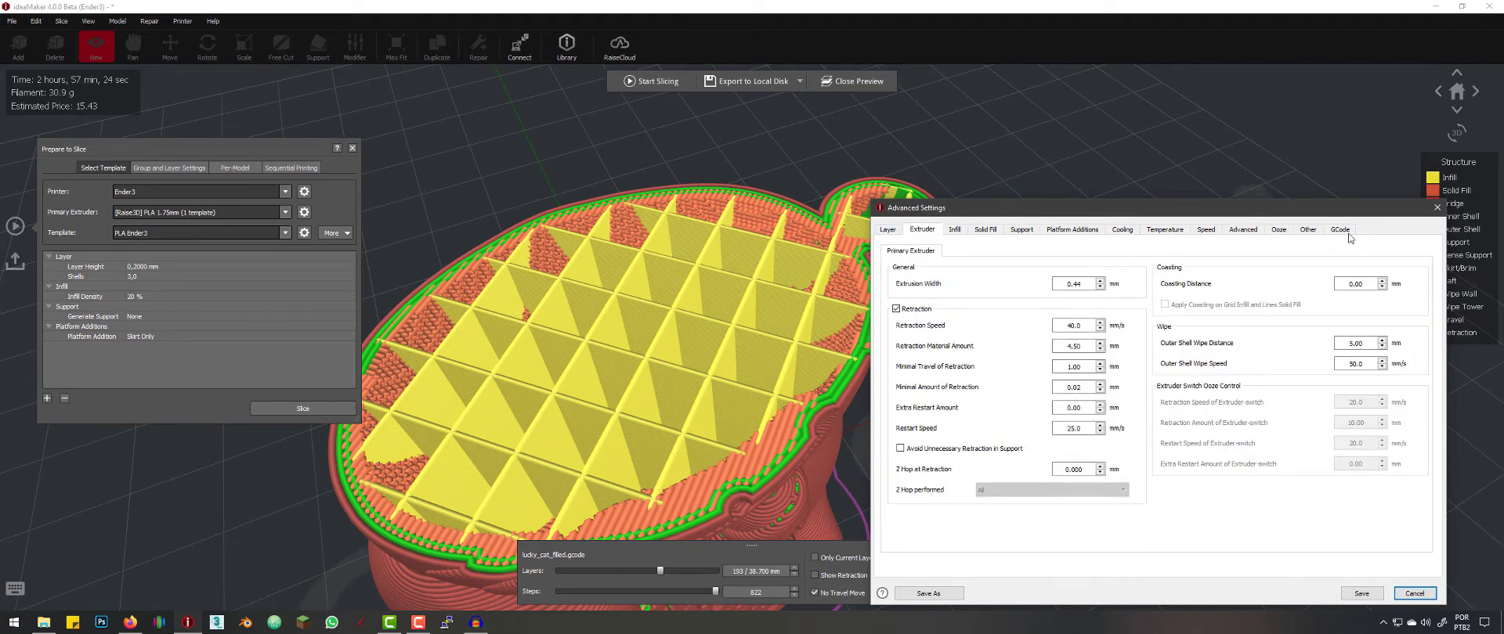
left_click(1164, 232)
left_click(988, 232)
left_click(954, 232)
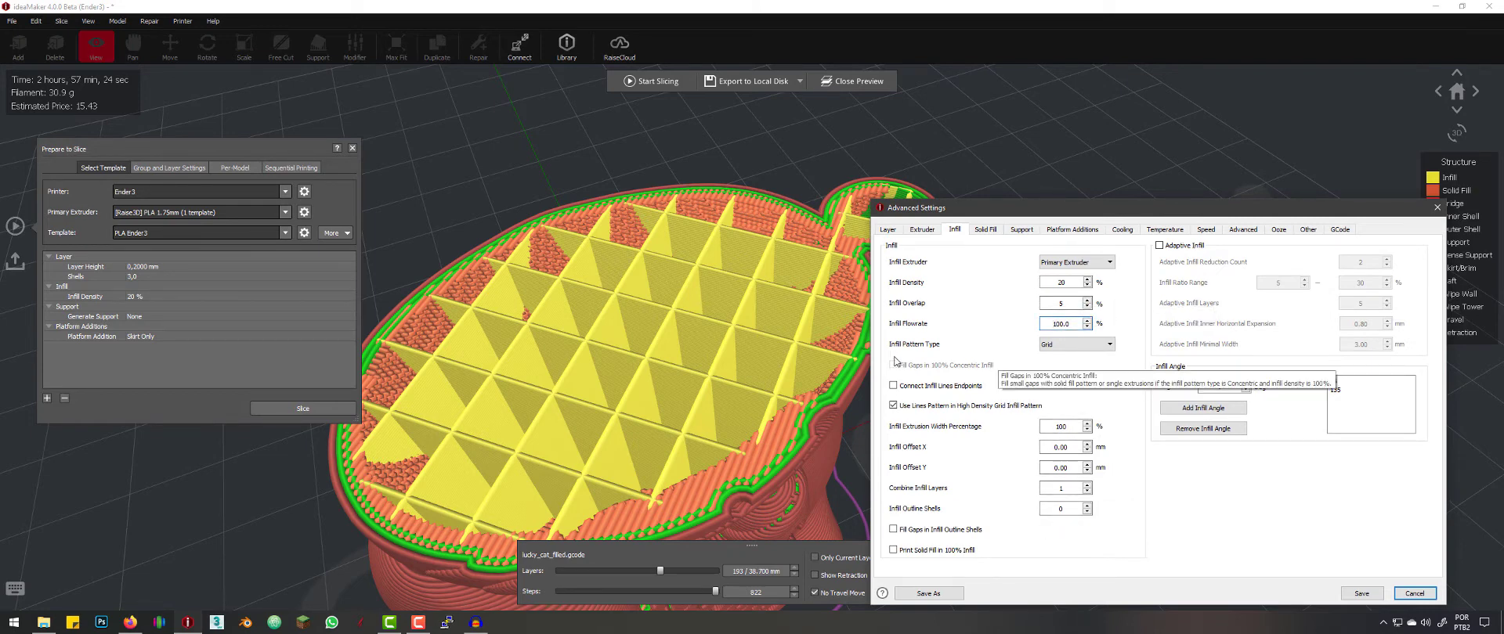
Step: Set the infill pattern type to Gyroid, save the template and slice the cat model again
left_click(1101, 349)
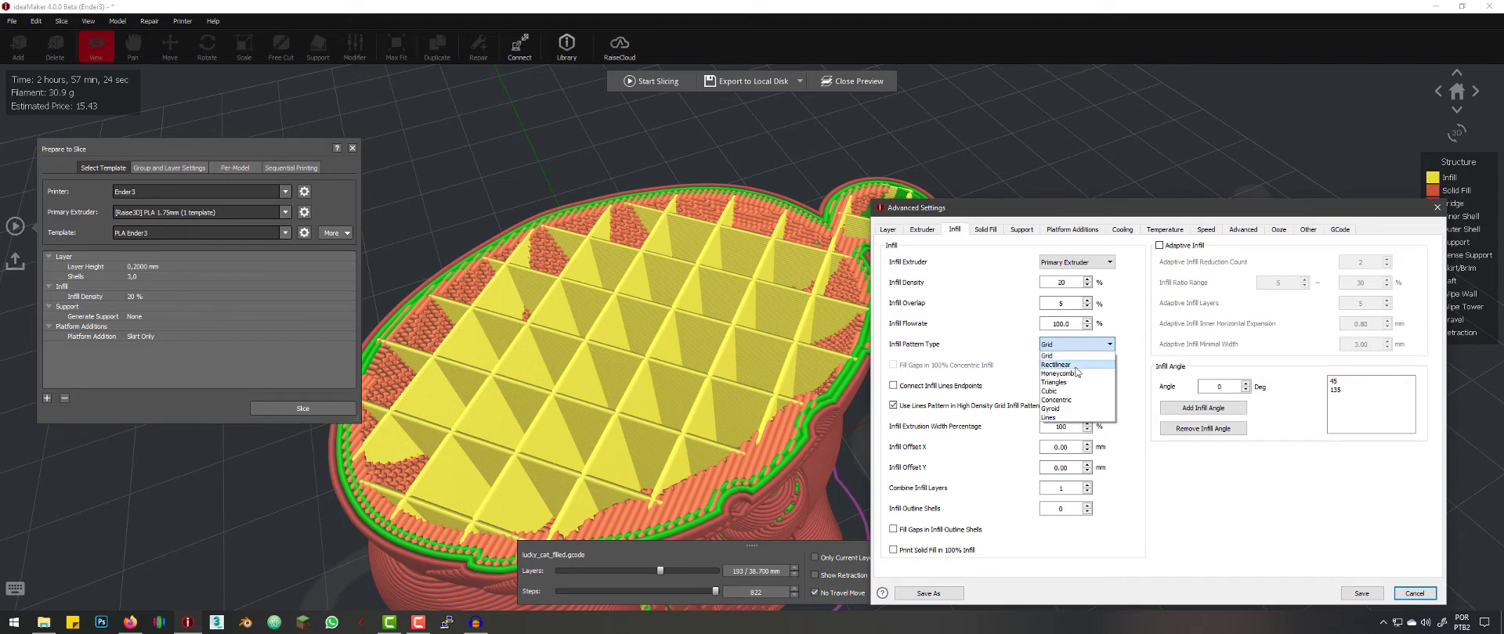
left_click(1081, 409)
left_click(1347, 594)
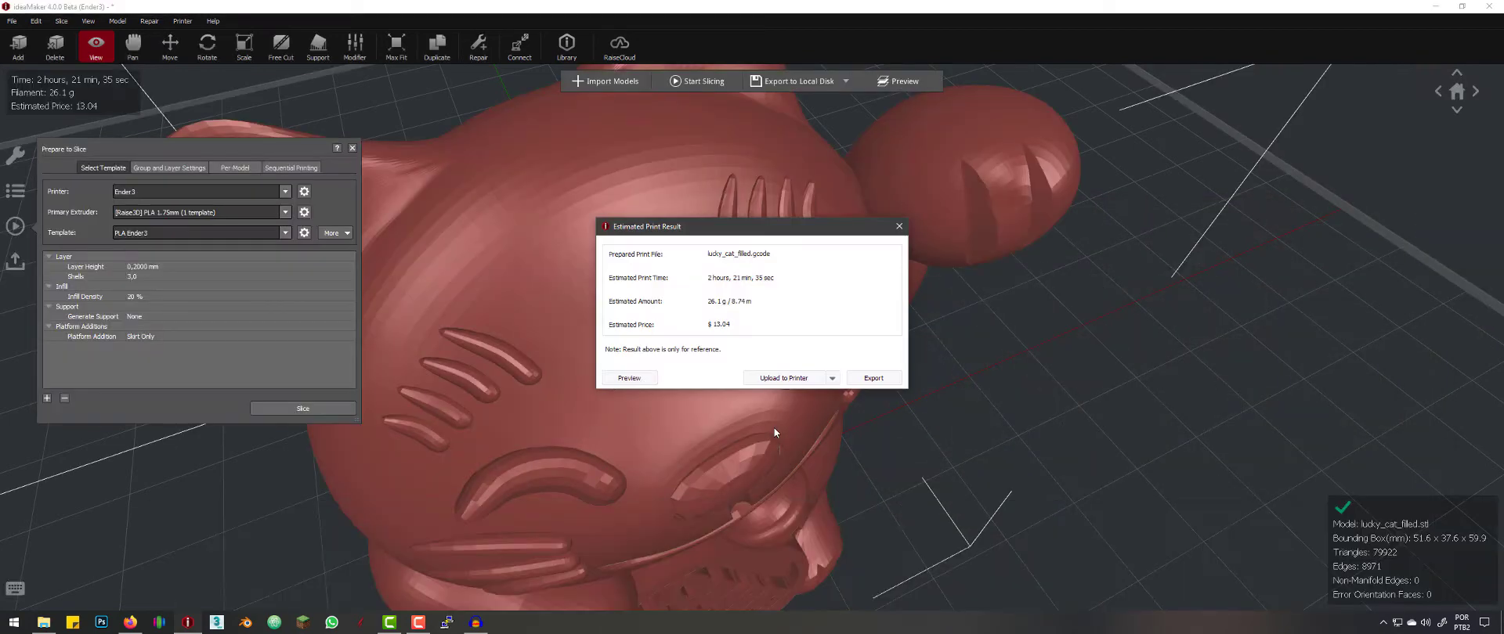
Step: Preview the sliced cat model and lower it to layer 223 to expose the gyroid infill
key("Return")
left_click_drag(715, 571, 669, 561)
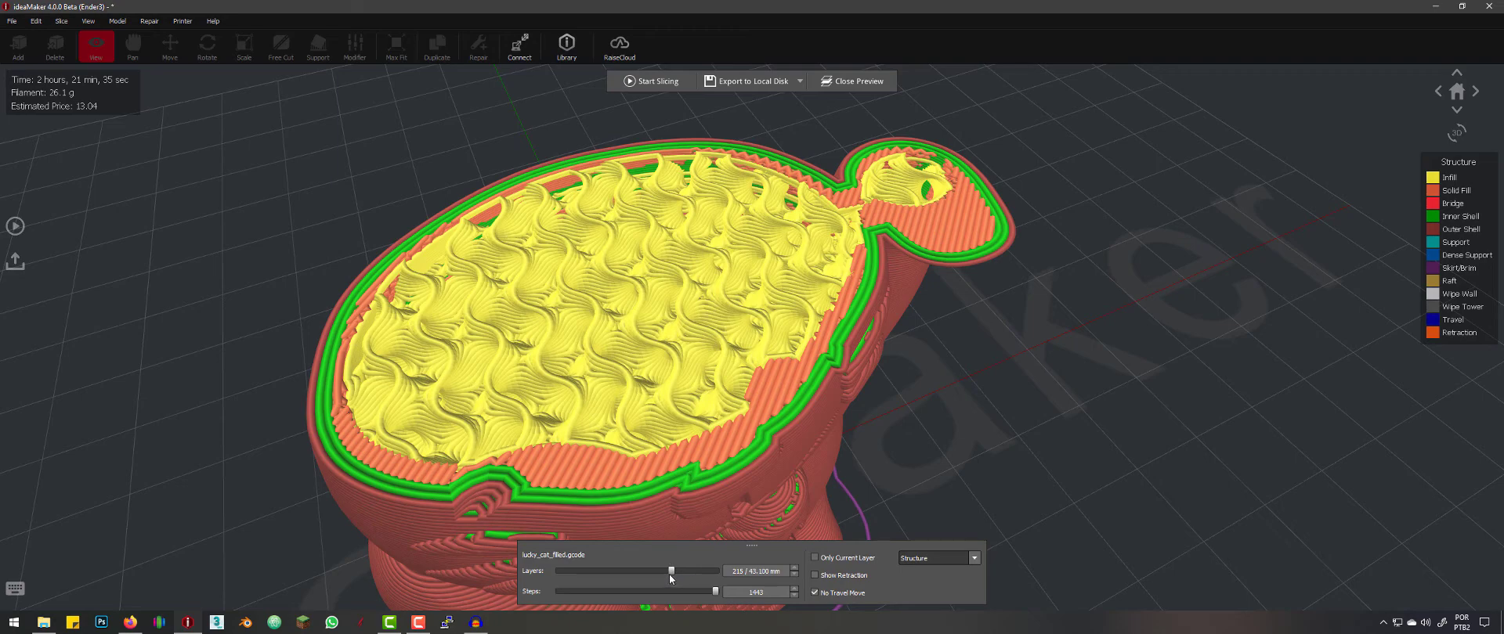
left_click_drag(672, 572, 674, 574)
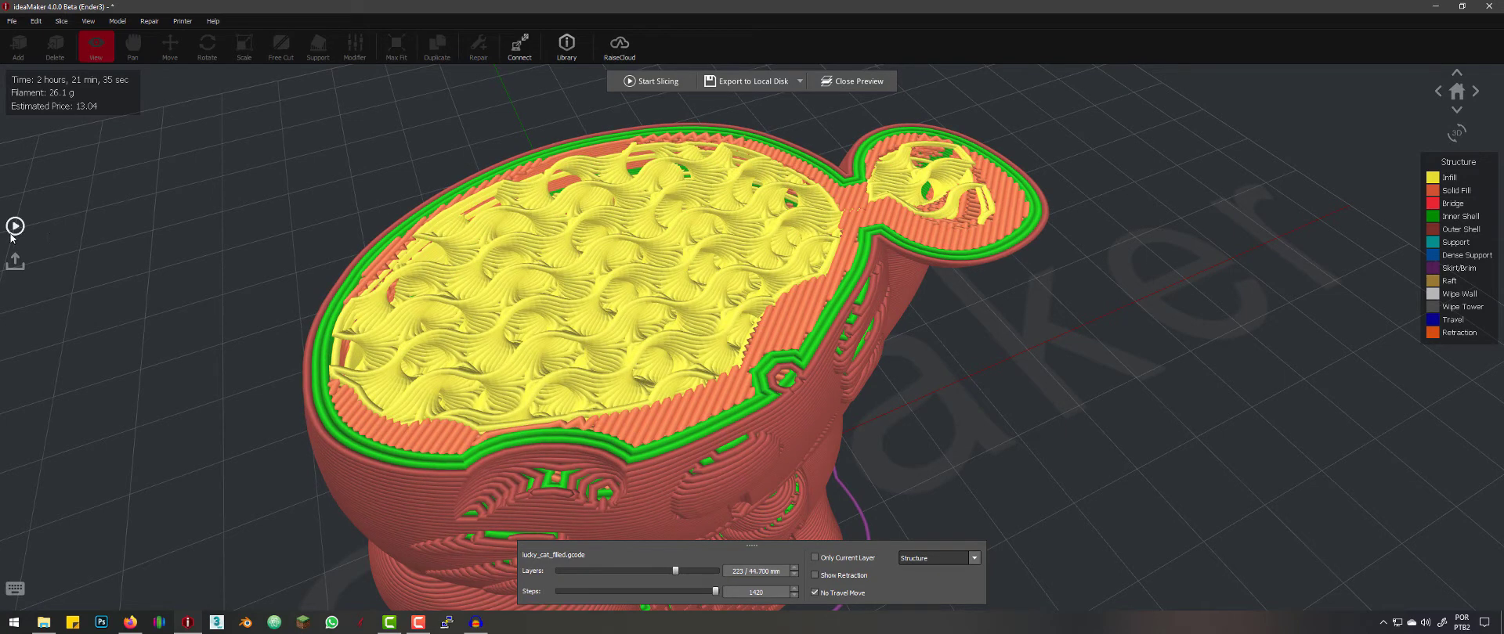
Step: Reopen the PLA Ender3 template's infill settings and reposition the settings window over the preview
left_click(14, 227)
left_click(303, 233)
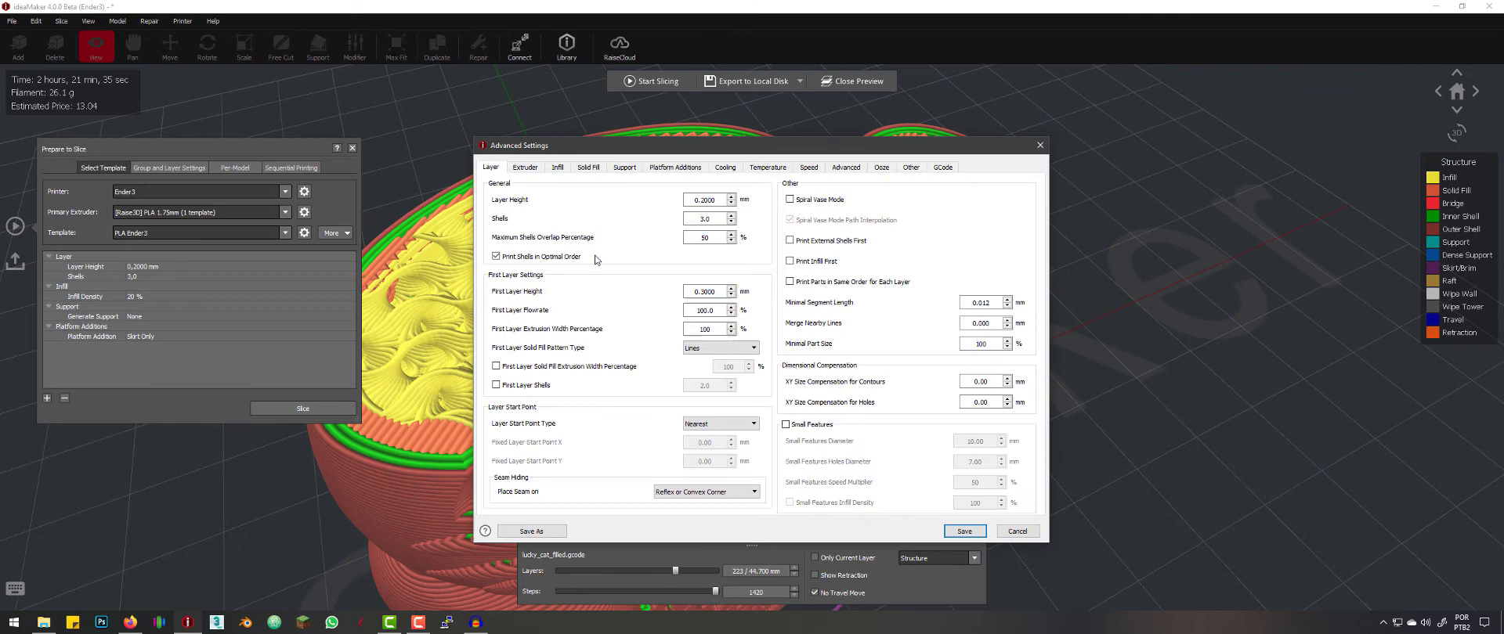
left_click(557, 167)
left_click_drag(564, 152, 971, 218)
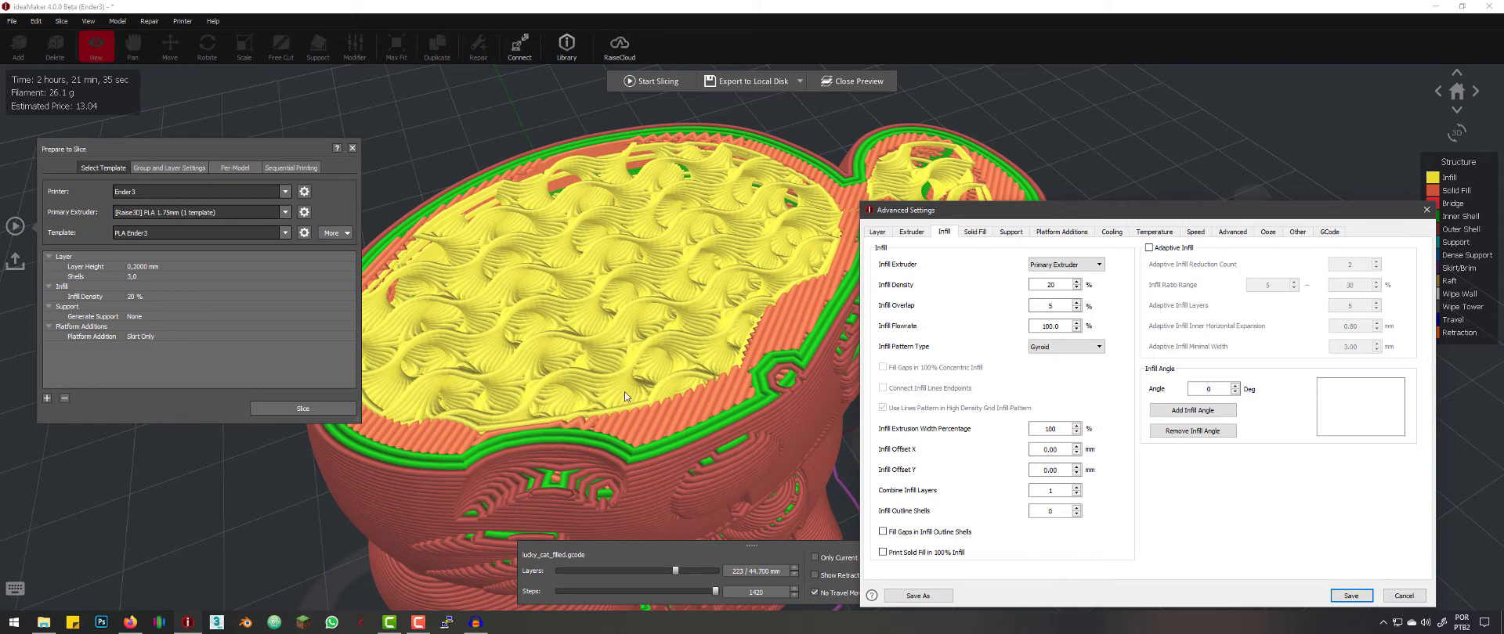
left_click_drag(1137, 211, 1028, 179)
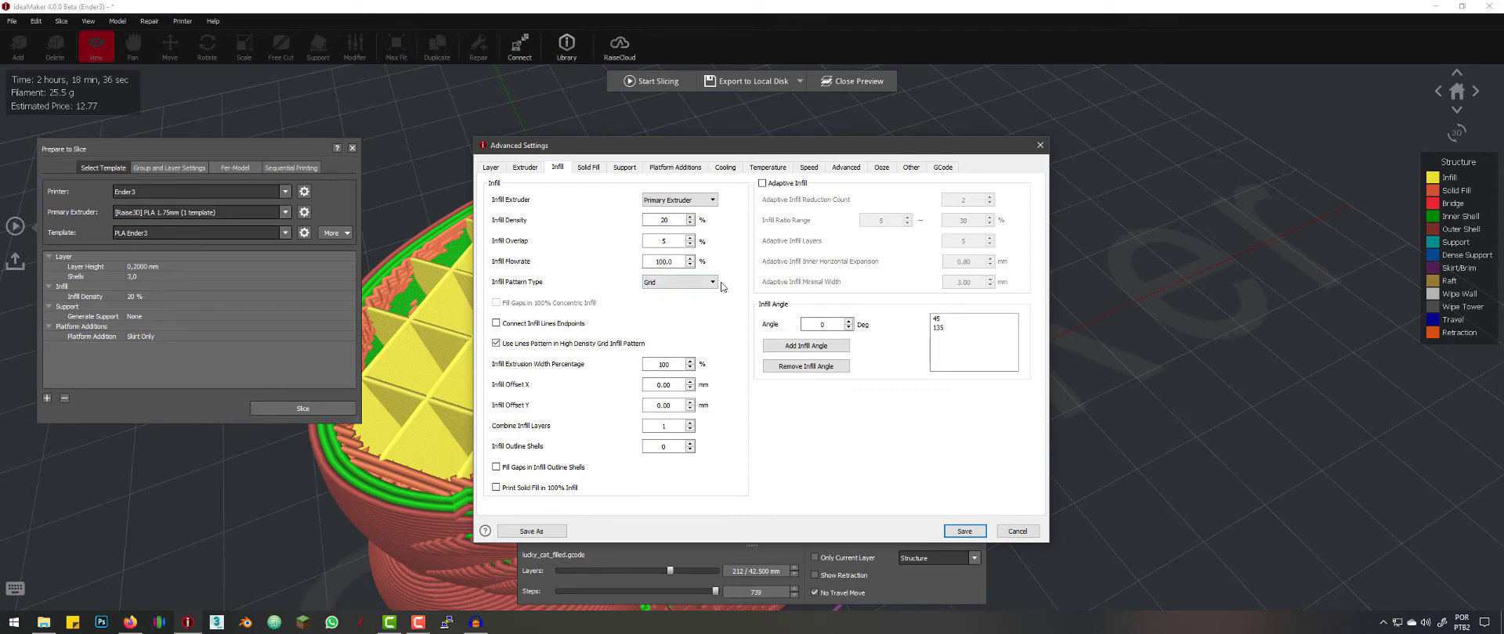
Step: Switch the infill pattern type to Gyroid to compare its available options, and return it to Grid
left_click(692, 288)
left_click(660, 350)
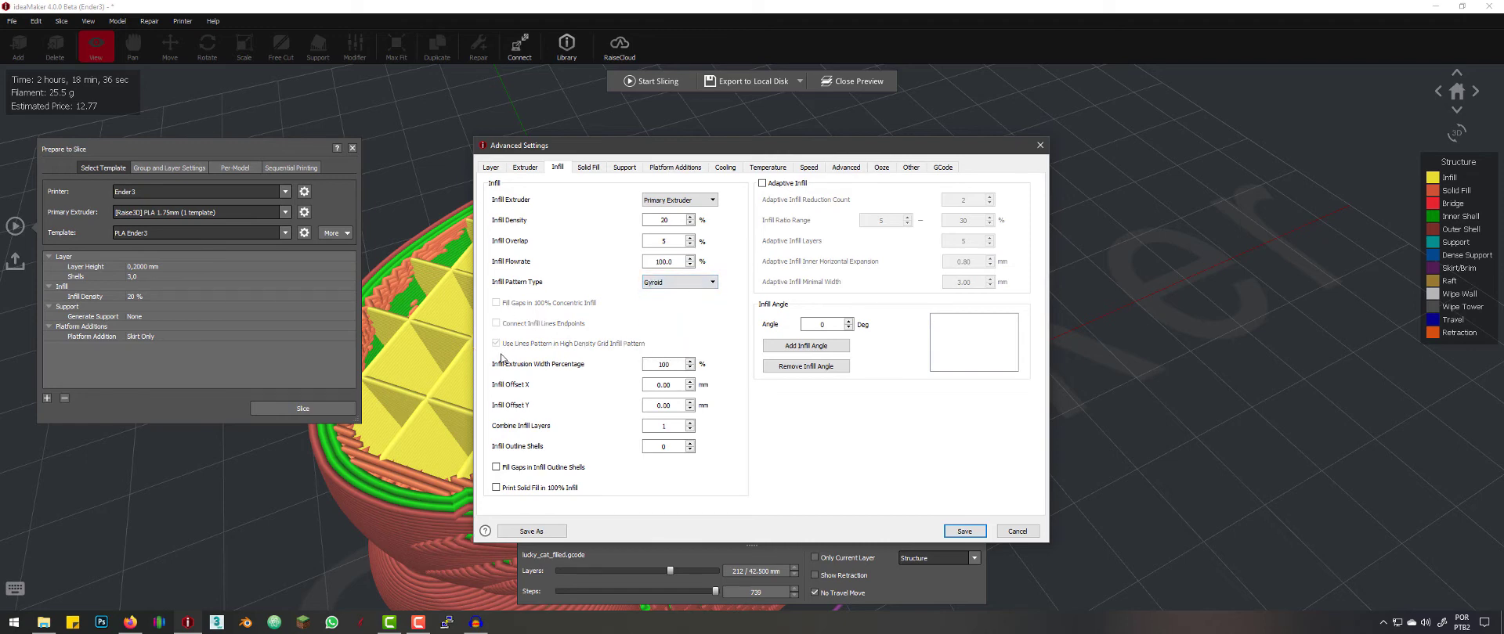
left_click(672, 284)
left_click(666, 295)
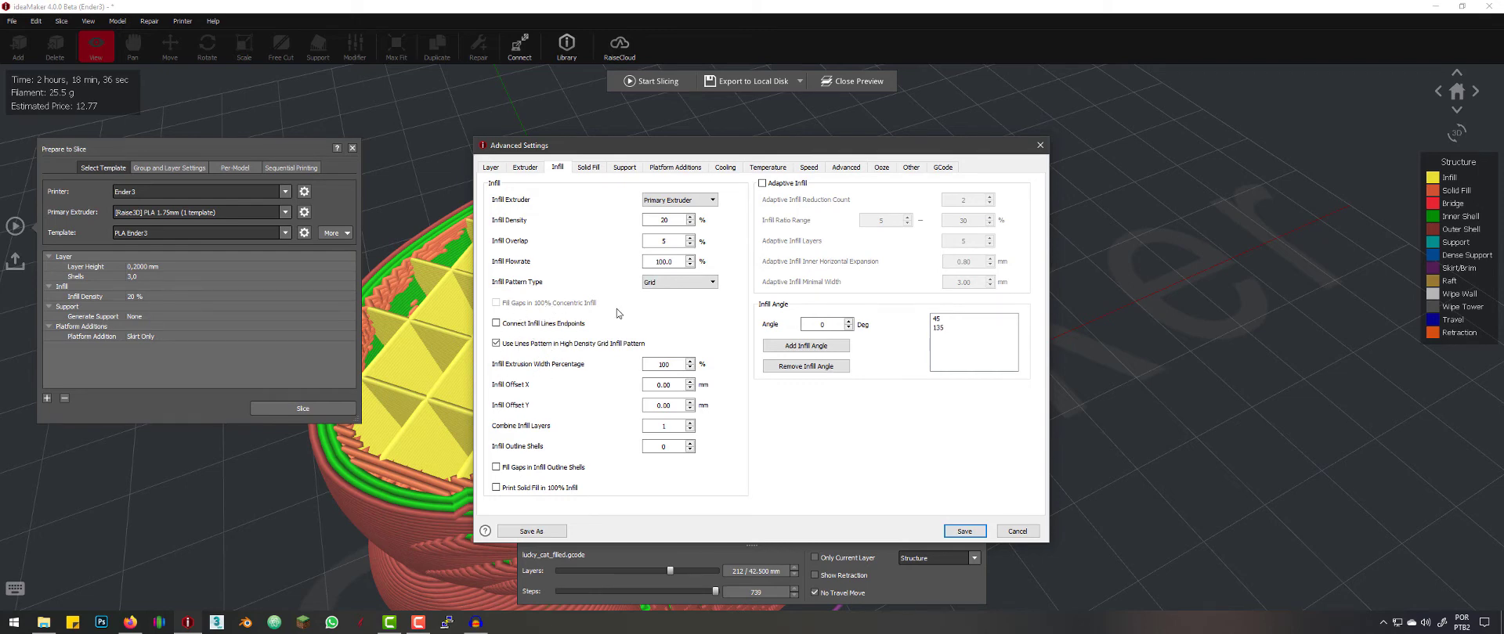
left_click(672, 285)
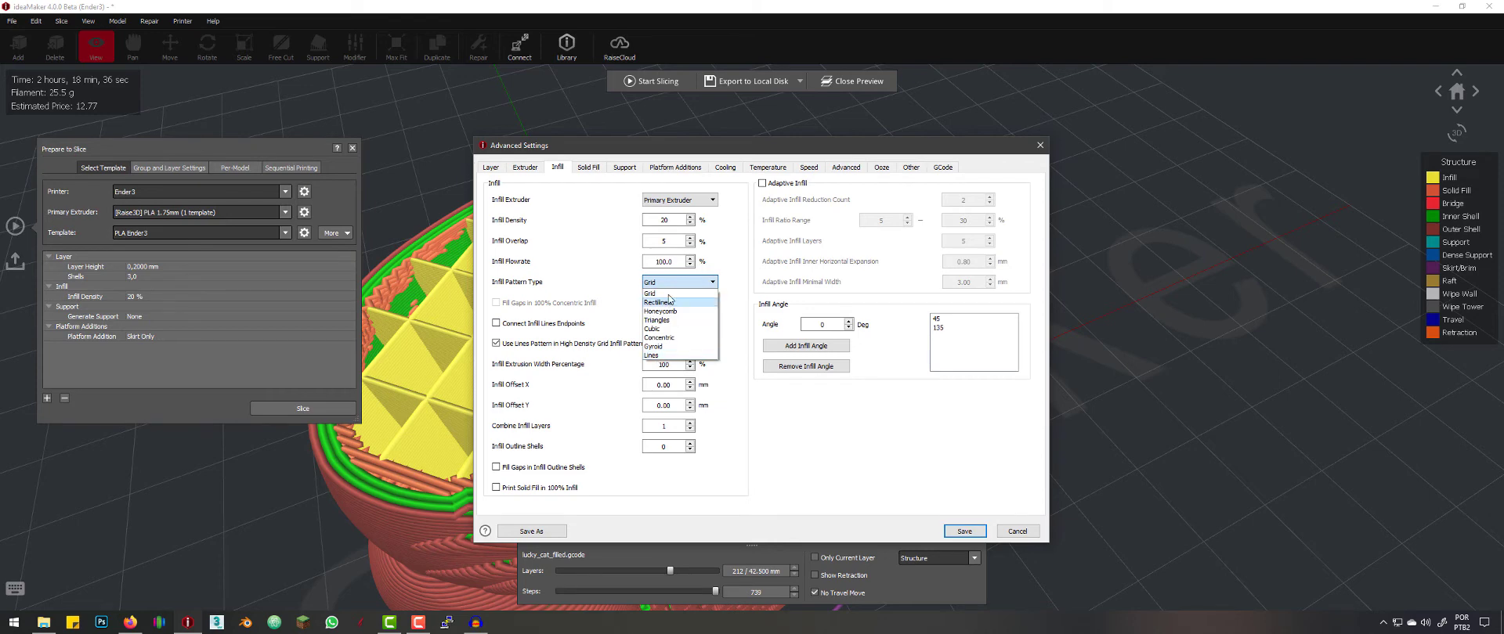
left_click(741, 330)
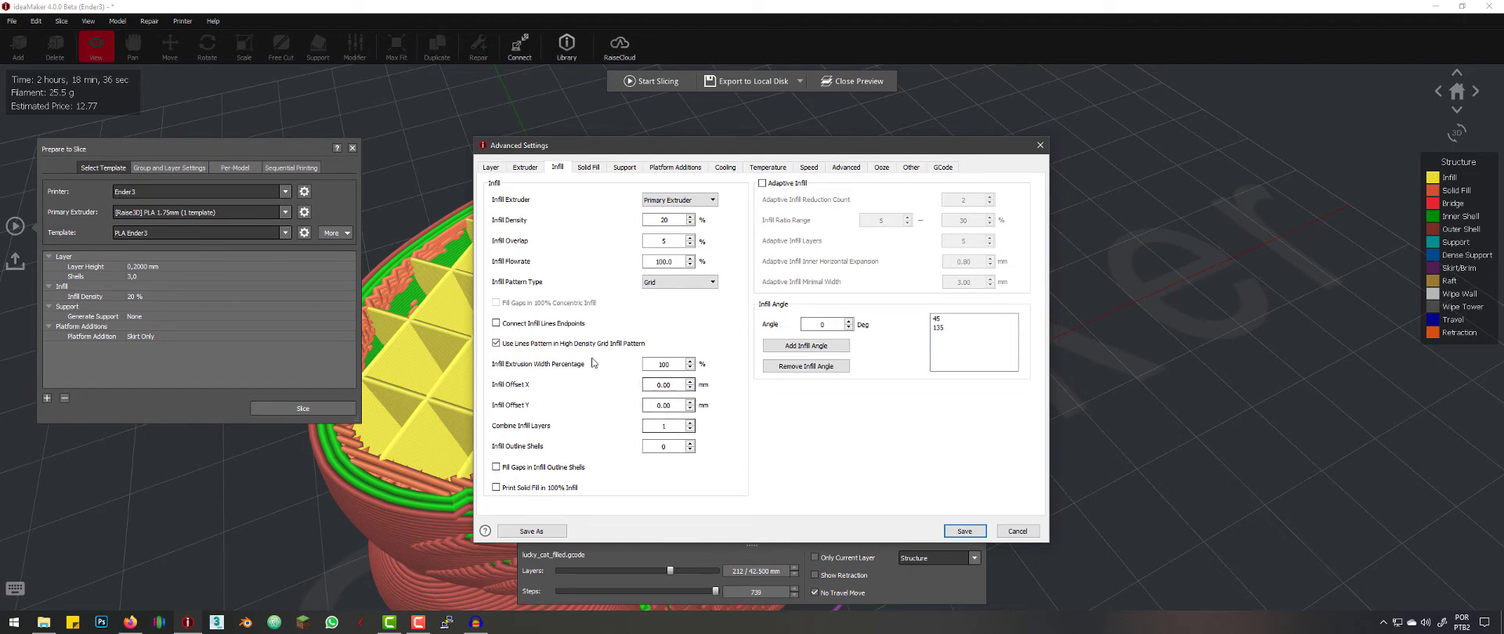
Step: Compare the infill extrusion width percentage with the primary extruder's extrusion width setting
double_click(652, 365)
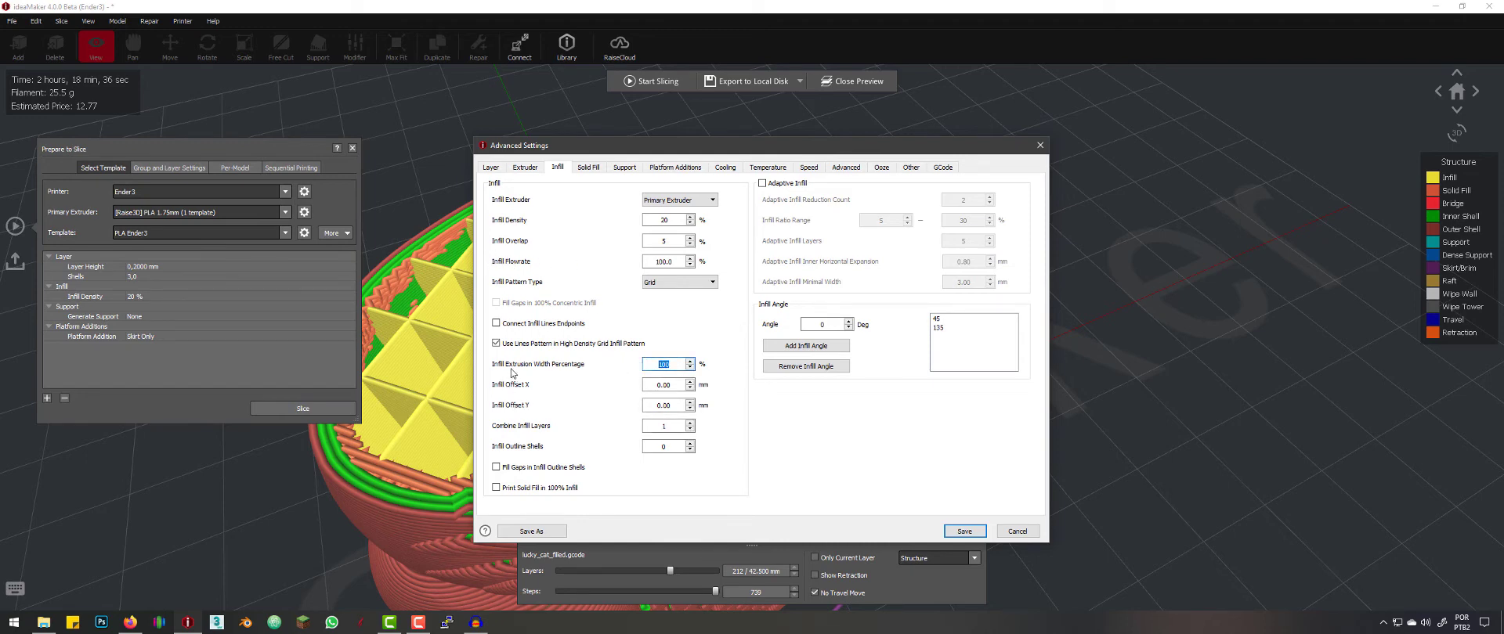
mouse_move(537, 370)
left_click(525, 167)
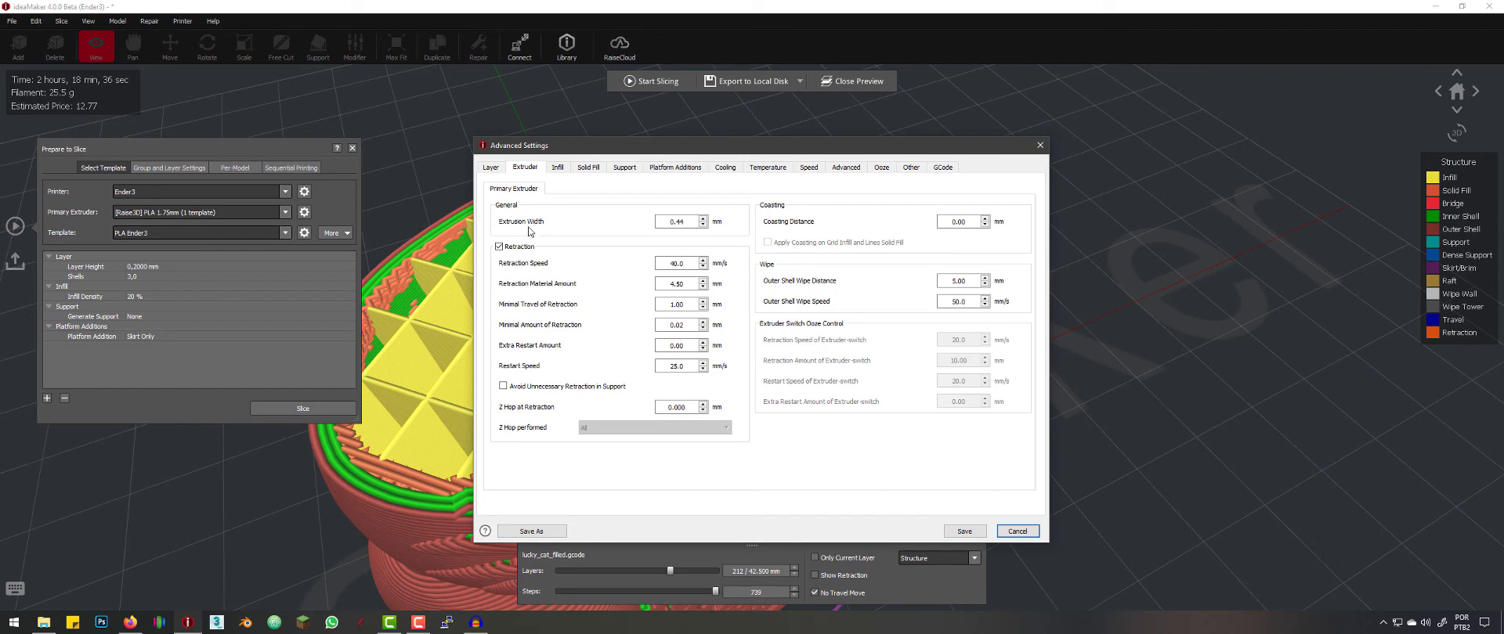
double_click(677, 222)
left_click(557, 167)
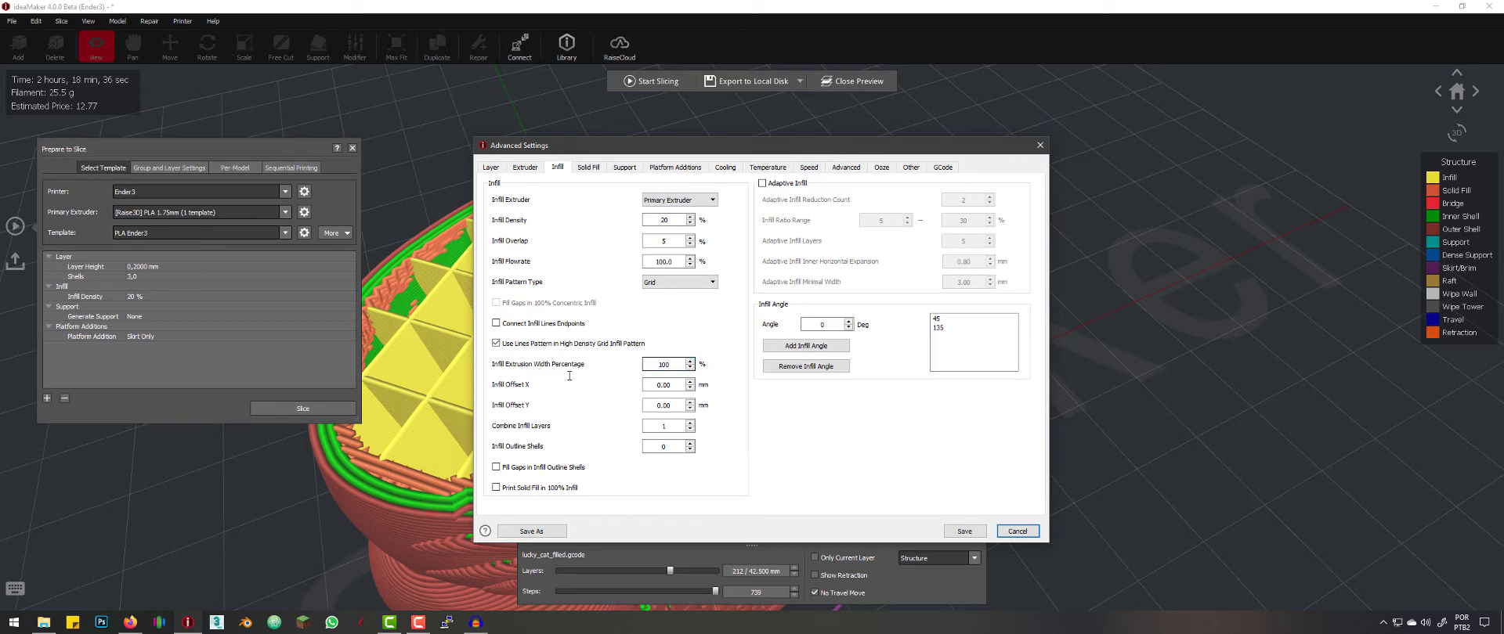
Step: Re-enter the infill extrusion width percentage as 100%
key("ctrl+a")
type("1")
key("BackSpace")
key("BackSpace")
type("00")
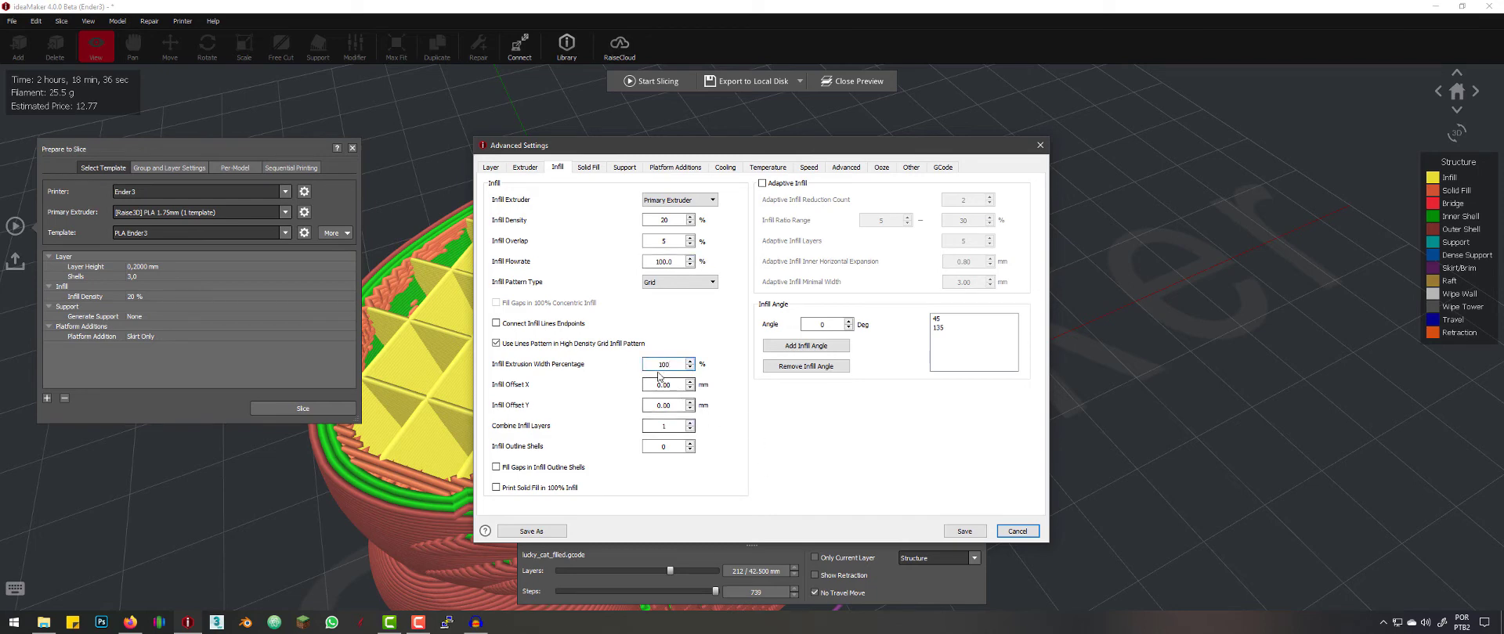
Step: Review the infill X and Y offsets and the number of combined infill layers
left_click_drag(672, 385, 596, 421)
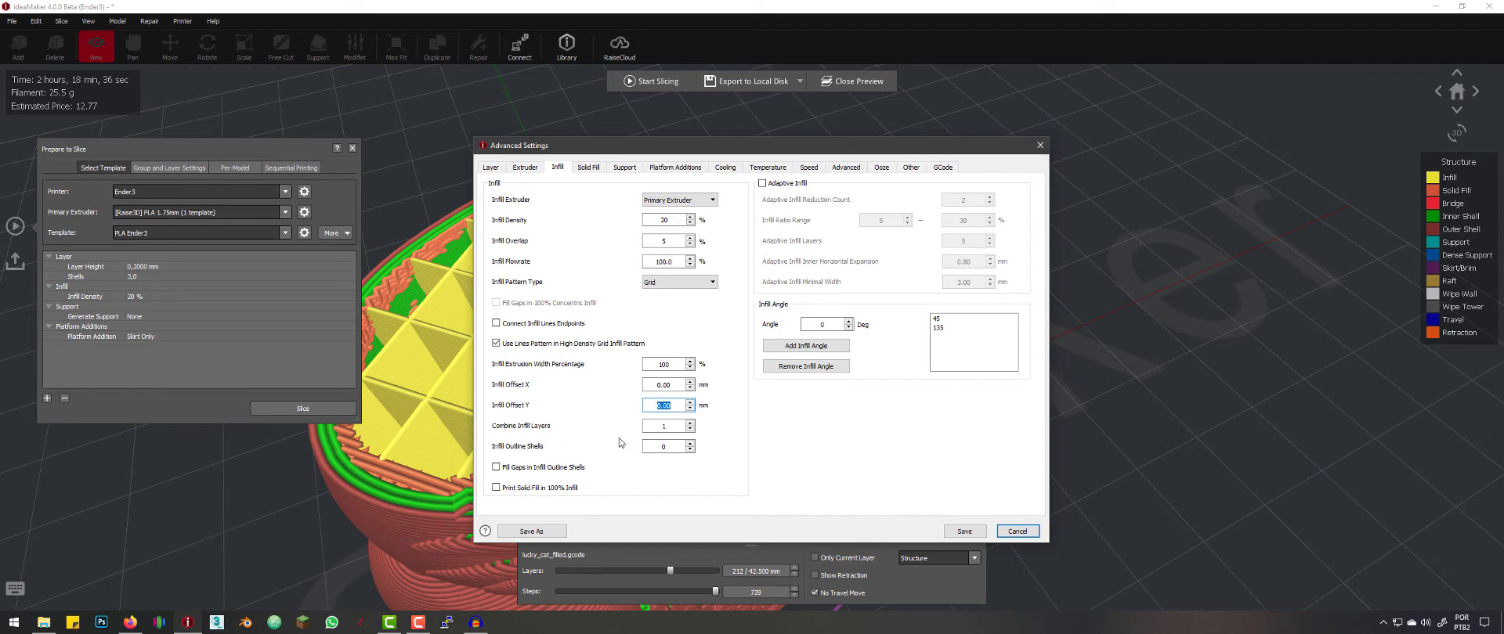
key("Tab")
key("Up")
key("Down")
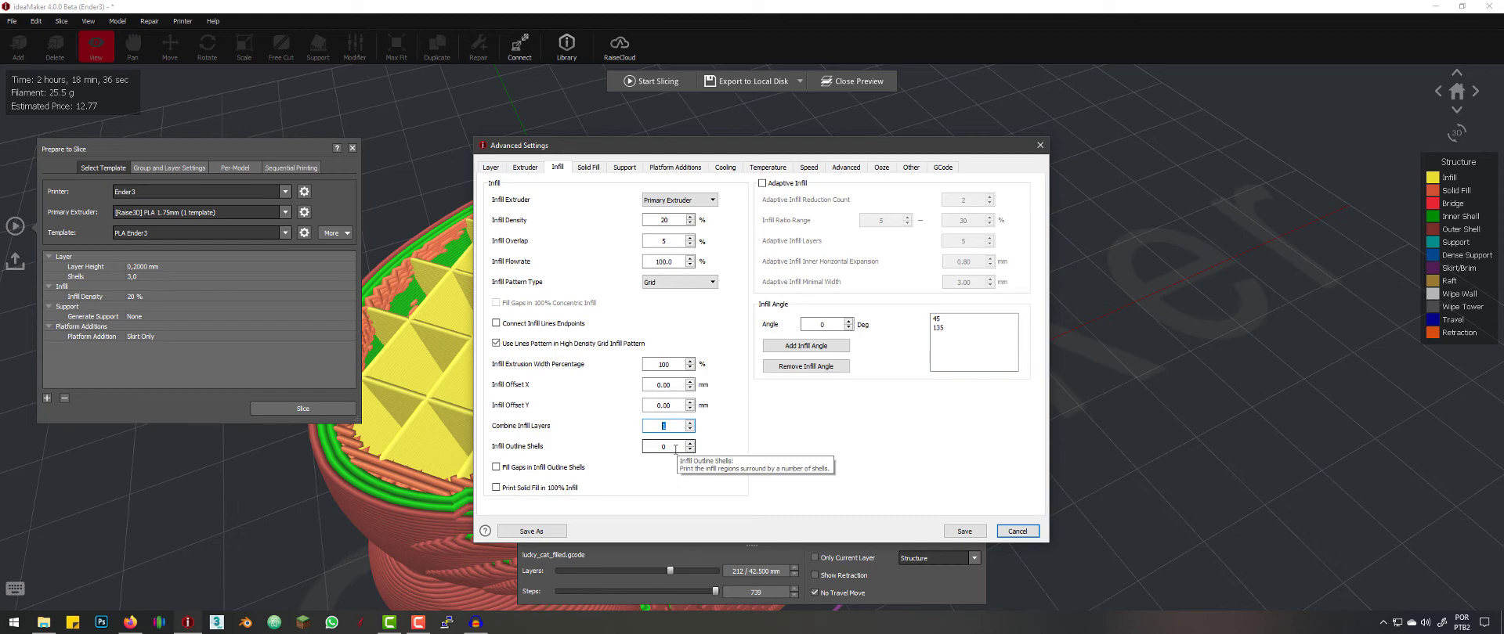
Step: Adjust the number of infill outline shells, save the template and slice the cat model again
key("Tab")
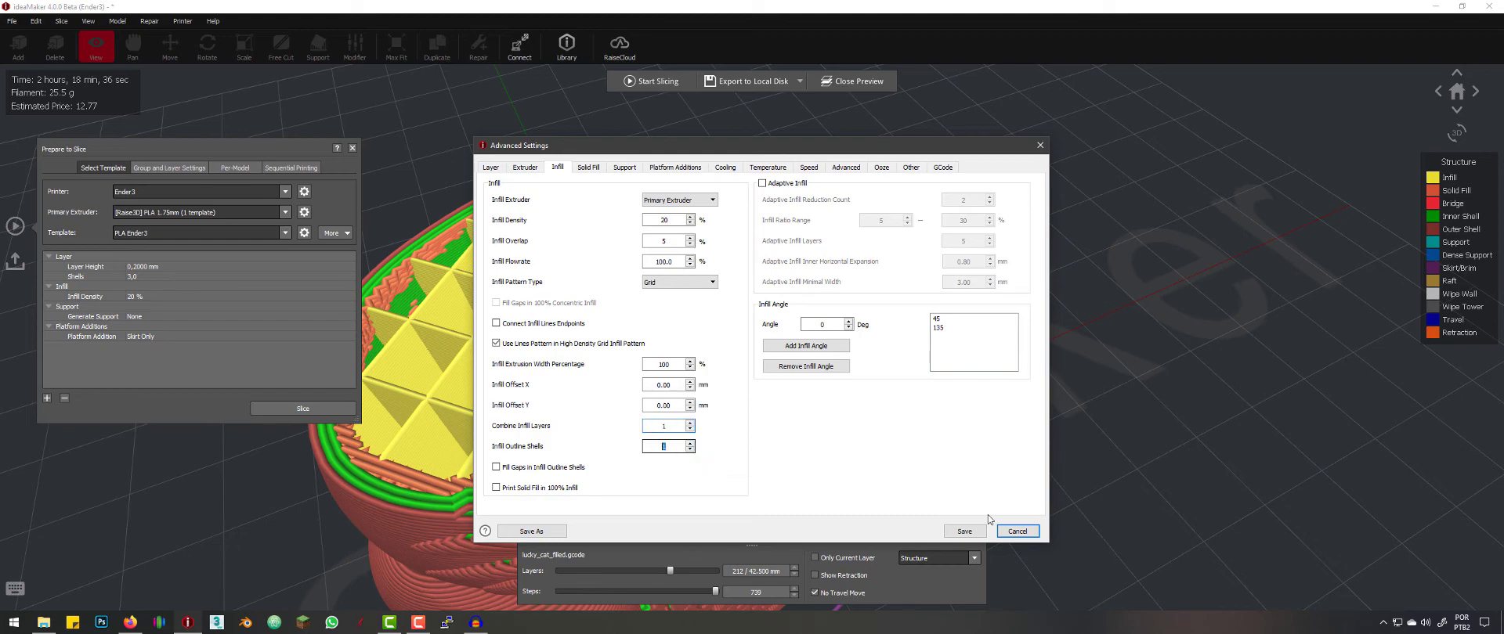
left_click(964, 531)
left_click(302, 408)
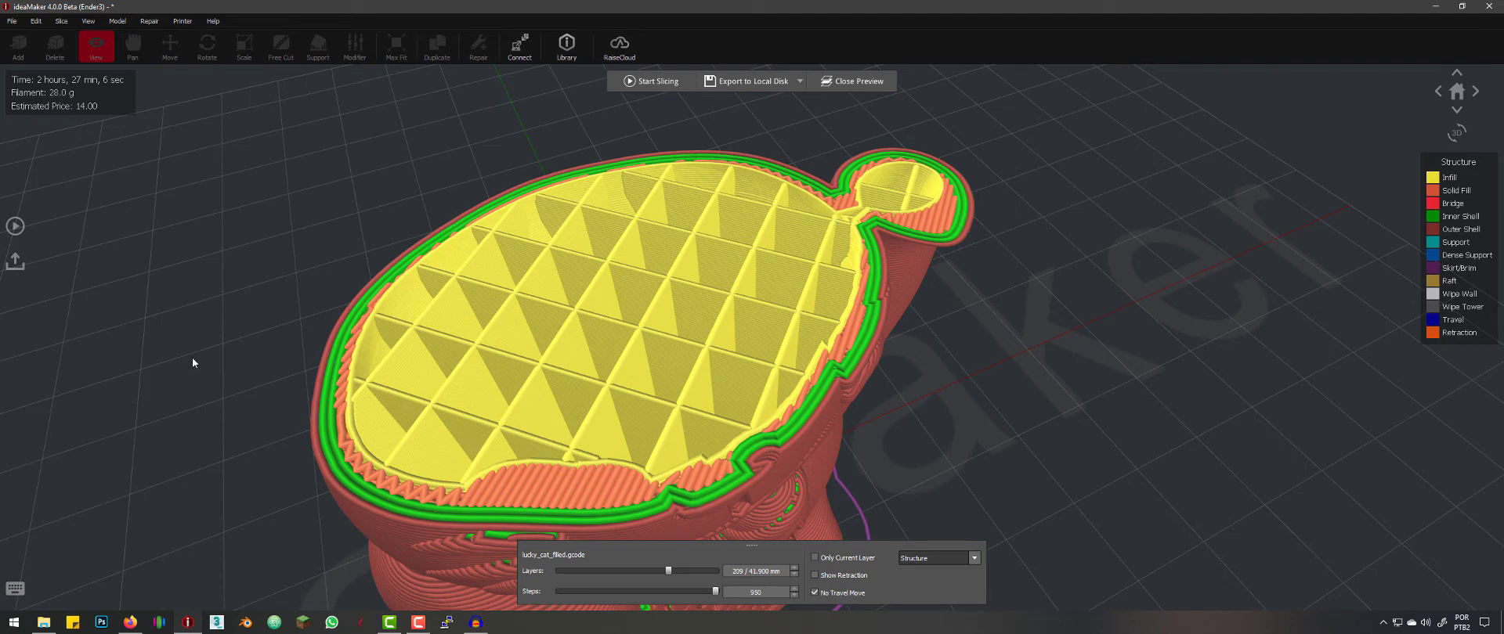
Step: Reopen the template's infill settings and toggle Fill Gaps in Infill Outline Shells, leaving the option off
left_click(15, 228)
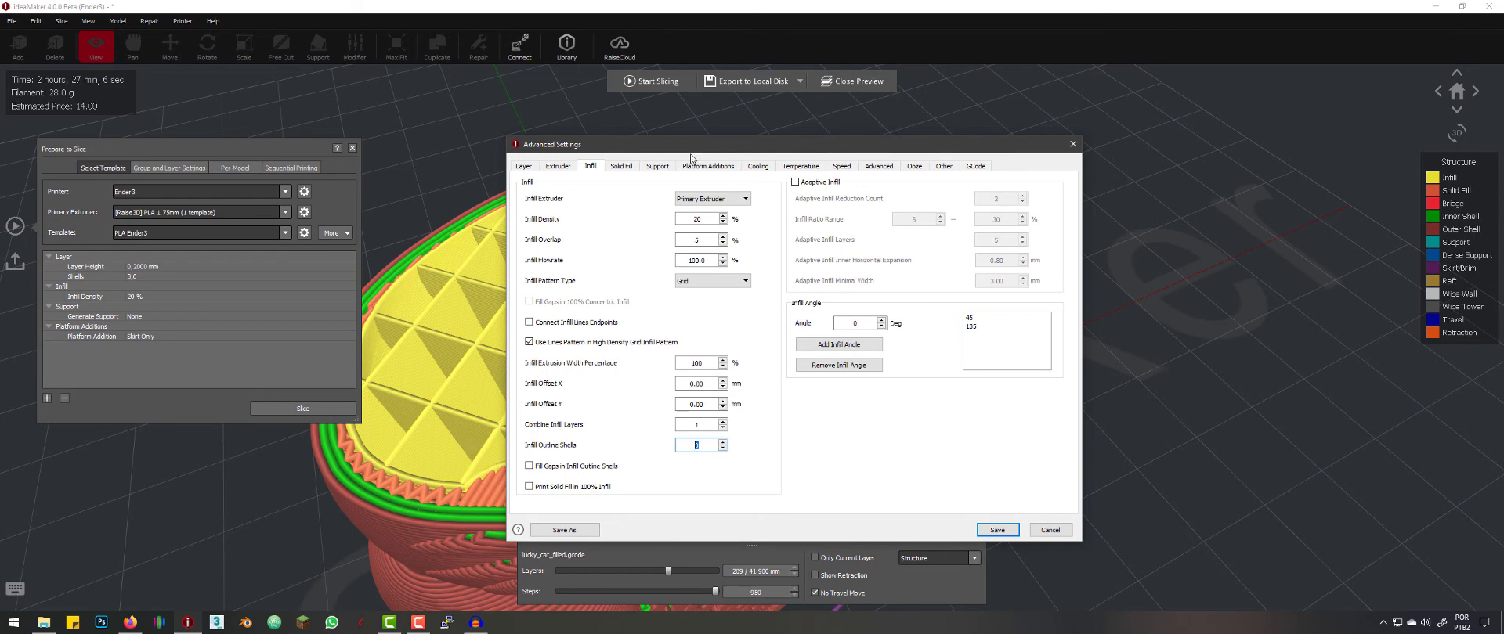
left_click_drag(690, 153, 1192, 170)
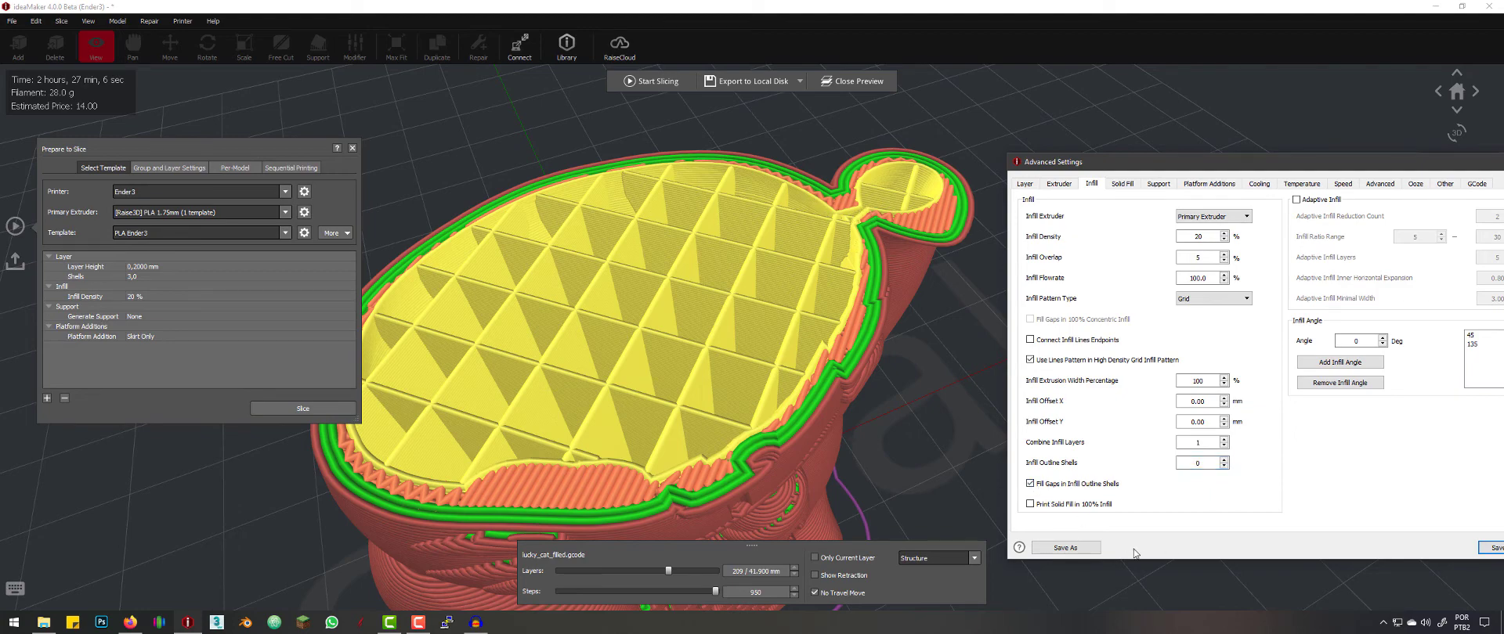
left_click(1031, 484)
left_click(1030, 484)
left_click_drag(1189, 162, 899, 169)
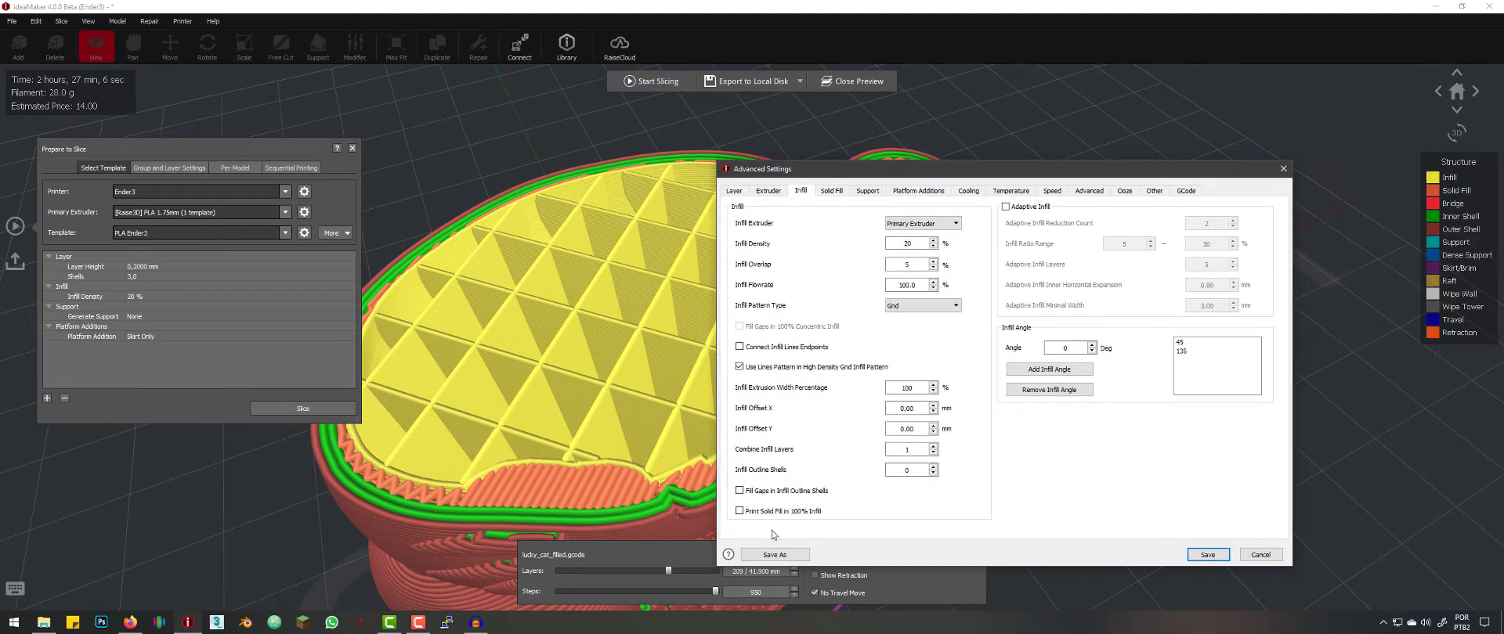
Step: Select the infill density value and toggle Print Solid Fill in 100% Infill, leaving the option off
left_click(914, 242)
double_click(914, 242)
left_click(739, 511)
left_click_drag(914, 243, 871, 242)
left_click(739, 511)
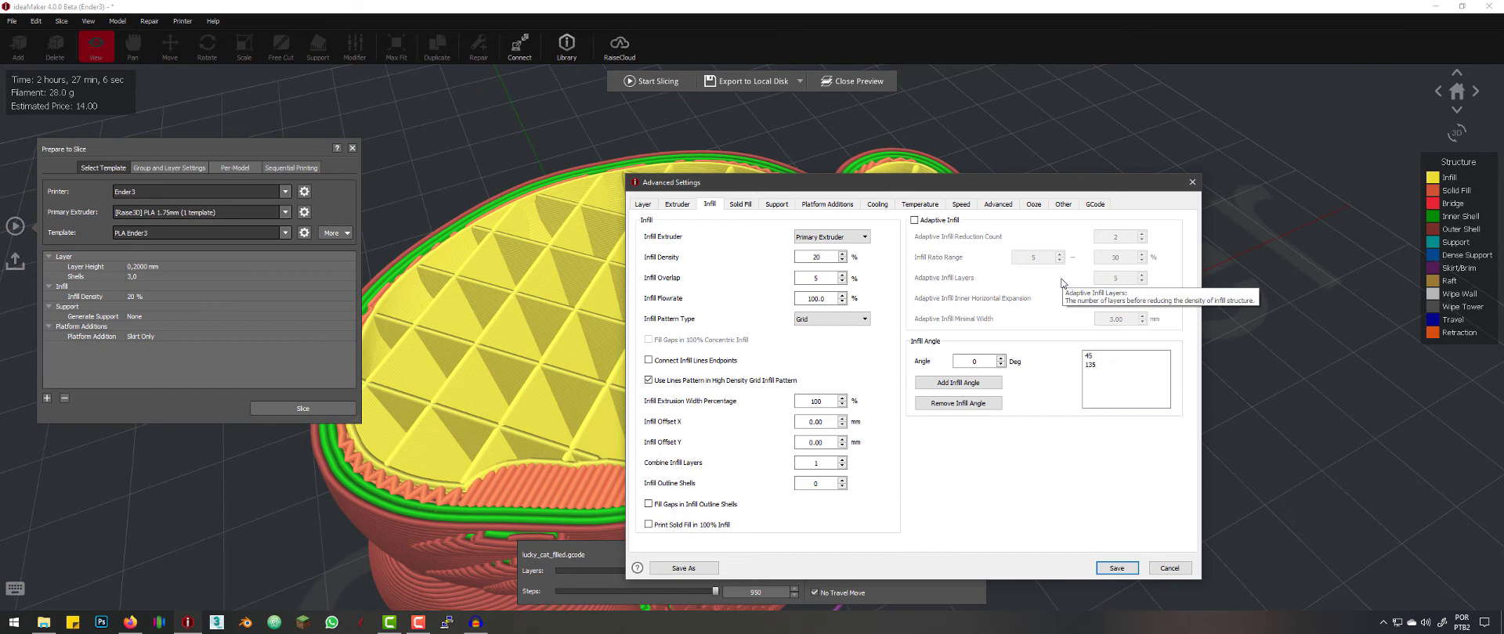
Step: Enable Adaptive Infill in the template, save the settings and slice the cat model again
left_click(914, 222)
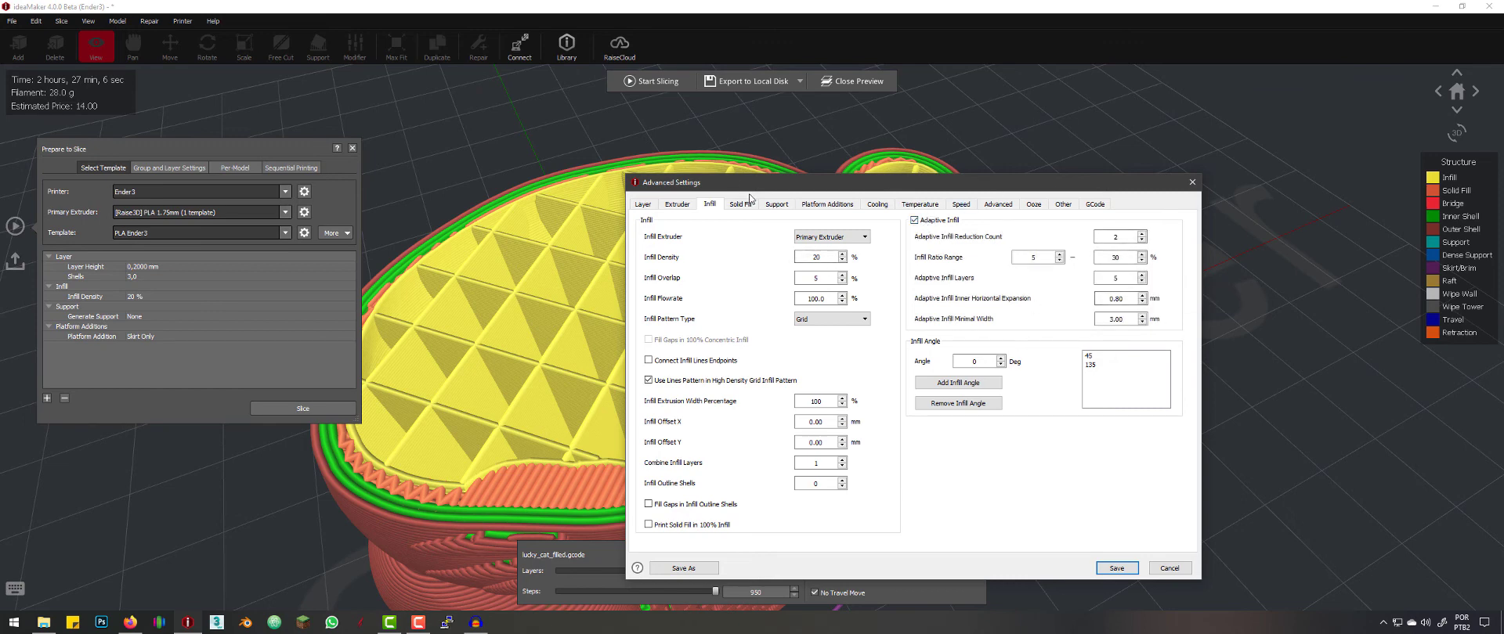
left_click_drag(757, 182, 1055, 178)
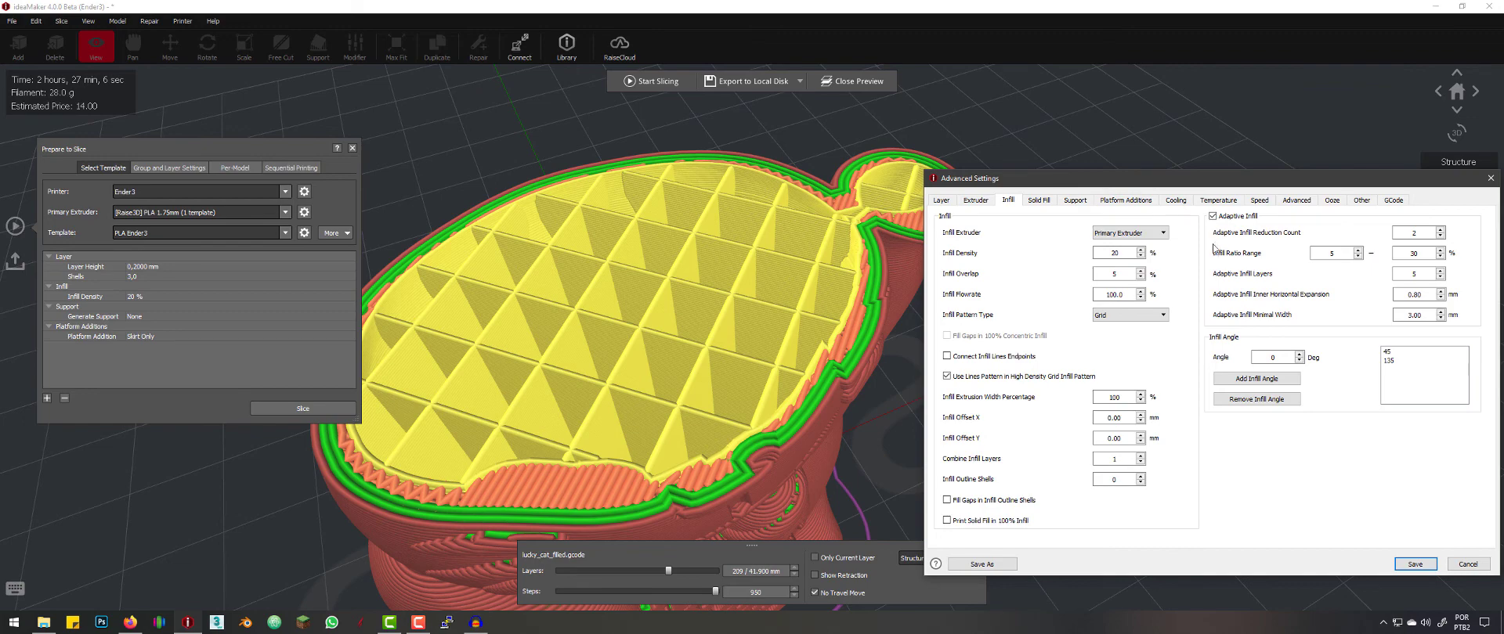
left_click_drag(1242, 184, 1002, 180)
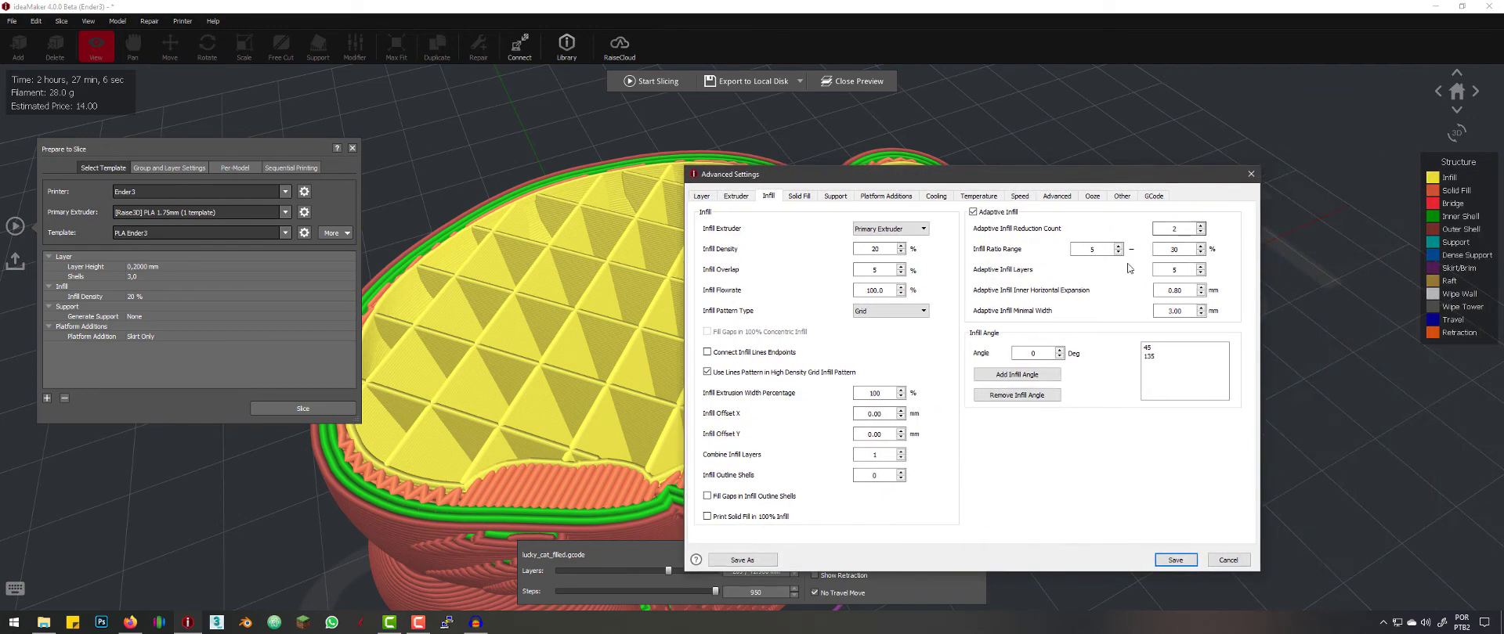
left_click(1175, 560)
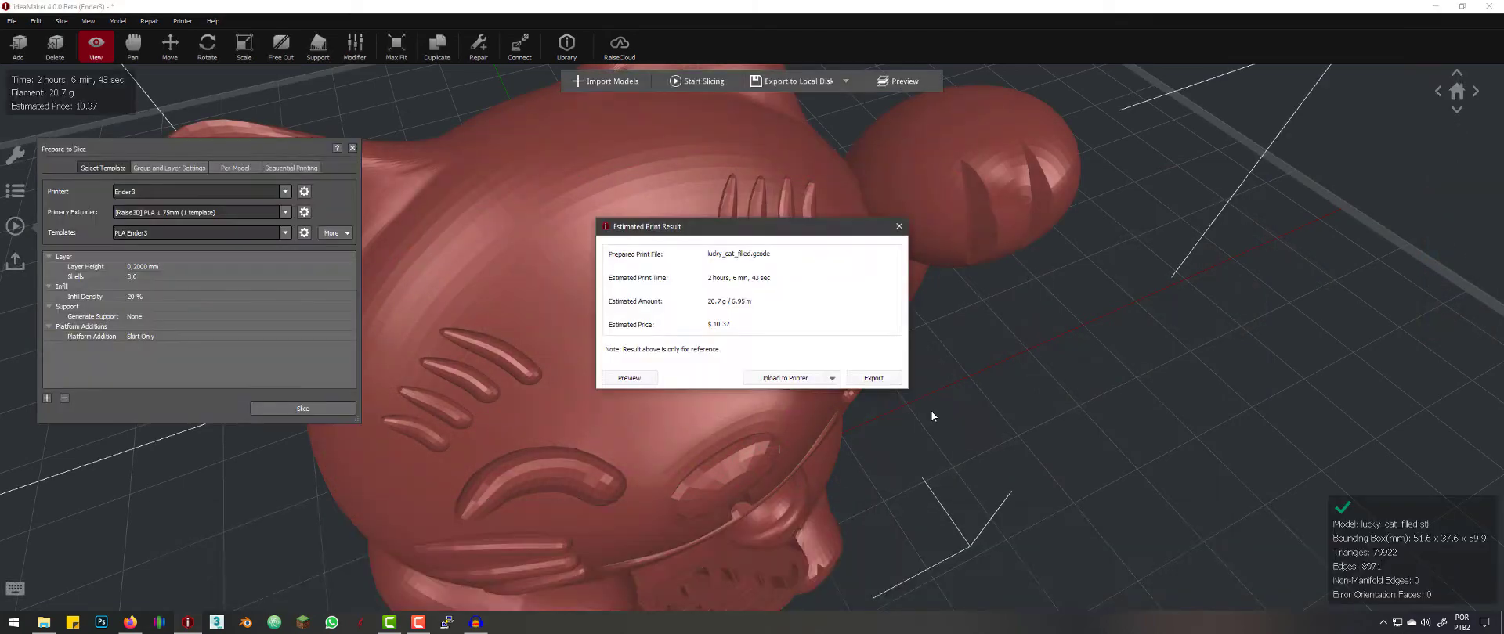
Step: Preview the sliced cat model and lower it to layer 99 to expose the adaptive infill
left_click(624, 473)
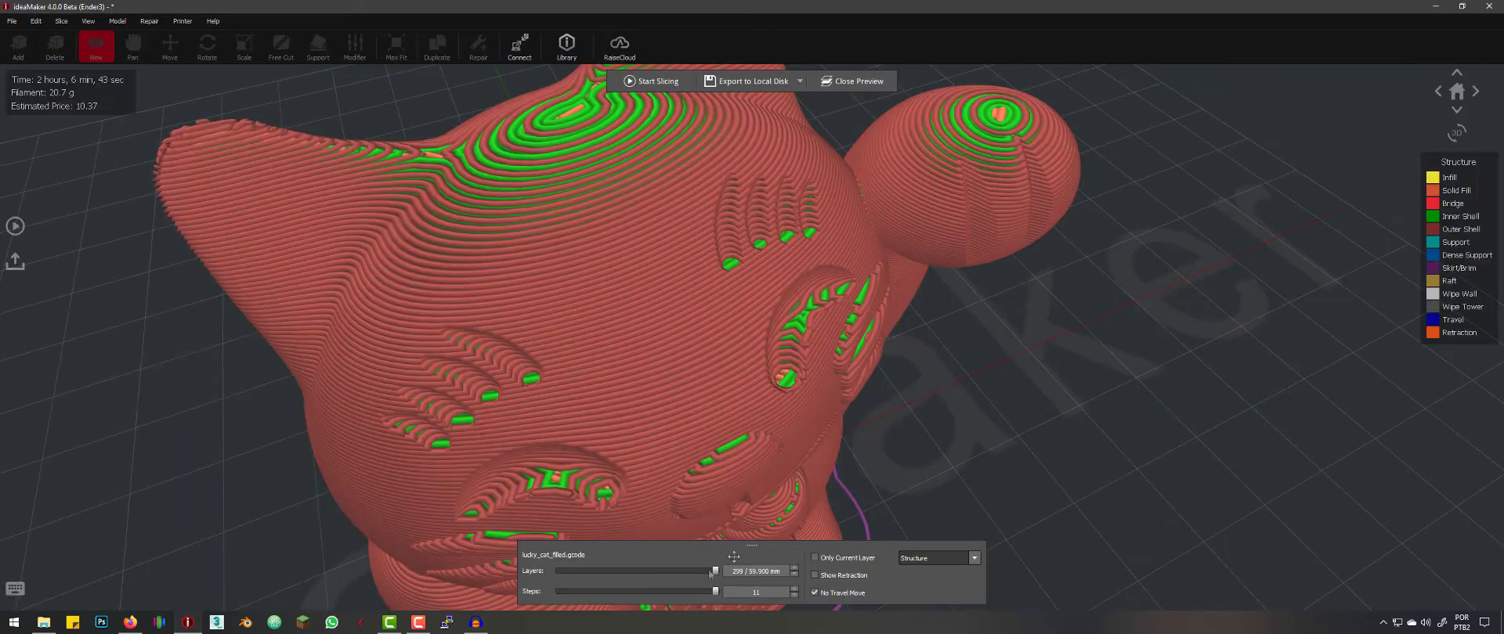
left_click_drag(715, 571, 615, 571)
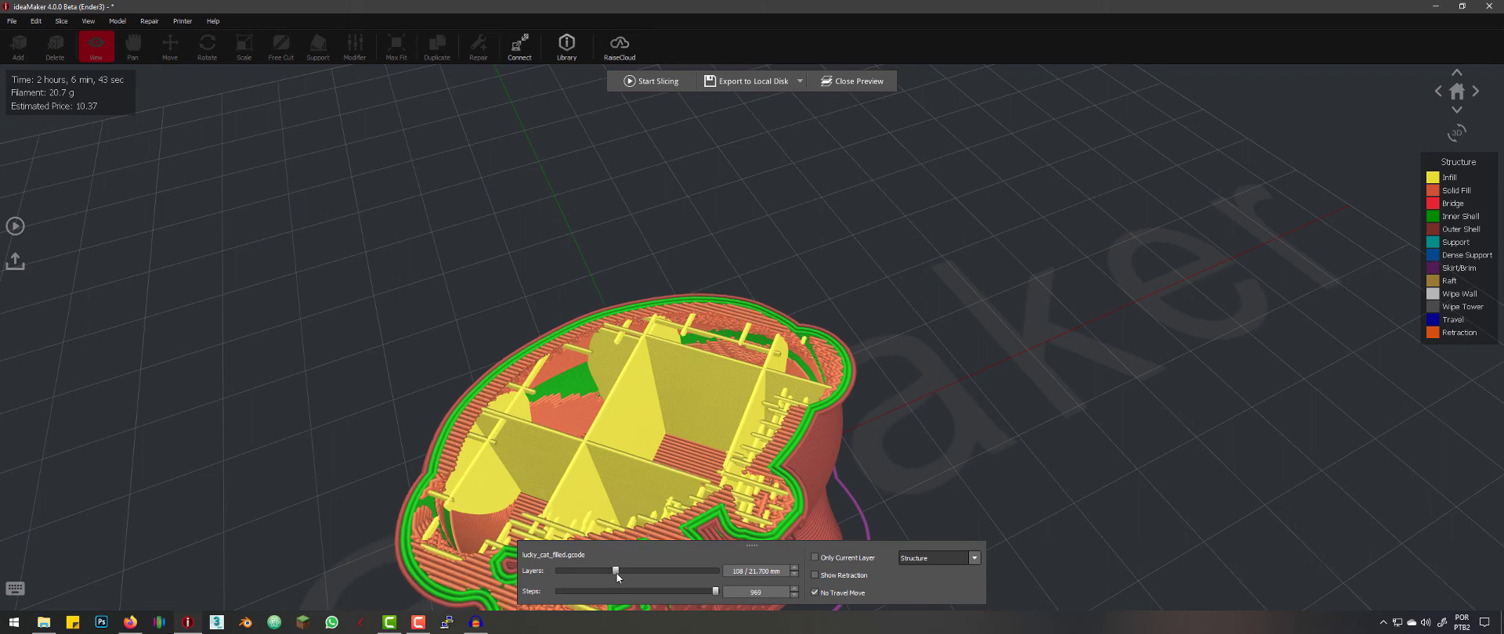
left_click_drag(614, 575, 611, 575)
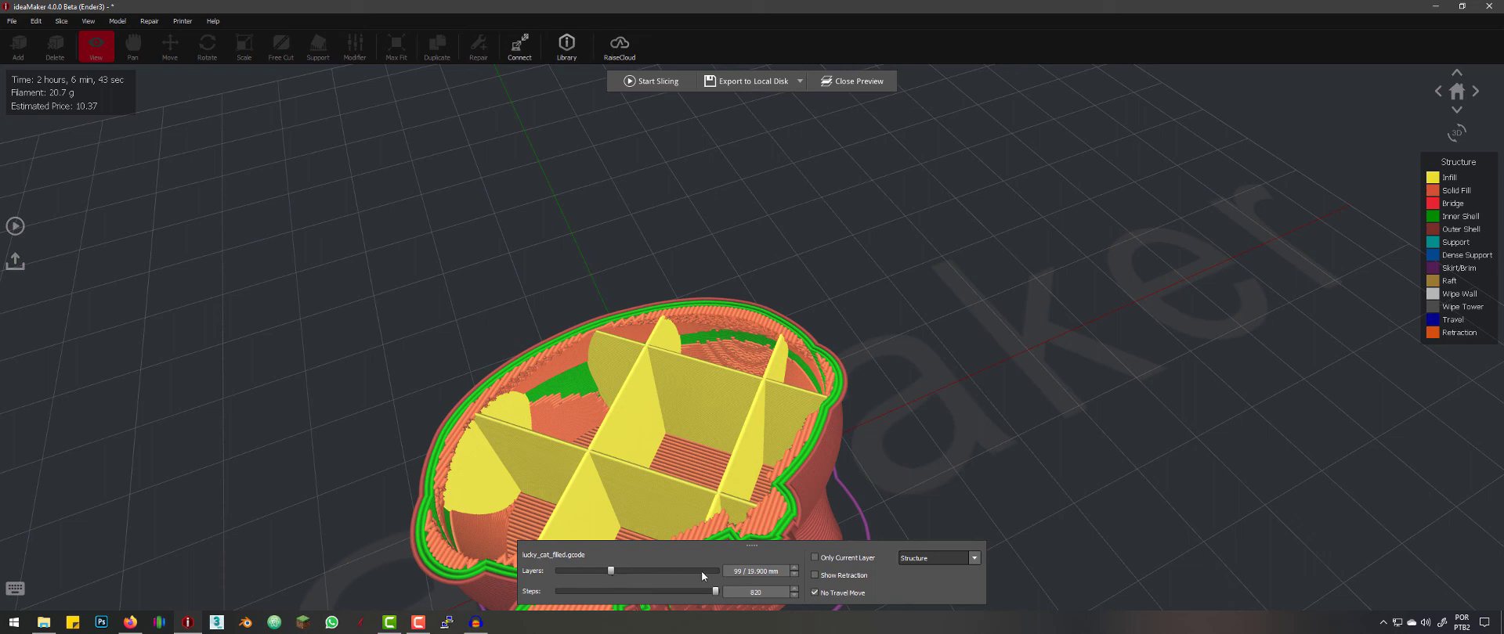
Step: Raise the sliced cat preview layer by layer to layer 120 to examine how the adaptive infill builds up
scroll(736, 571, "up", 1)
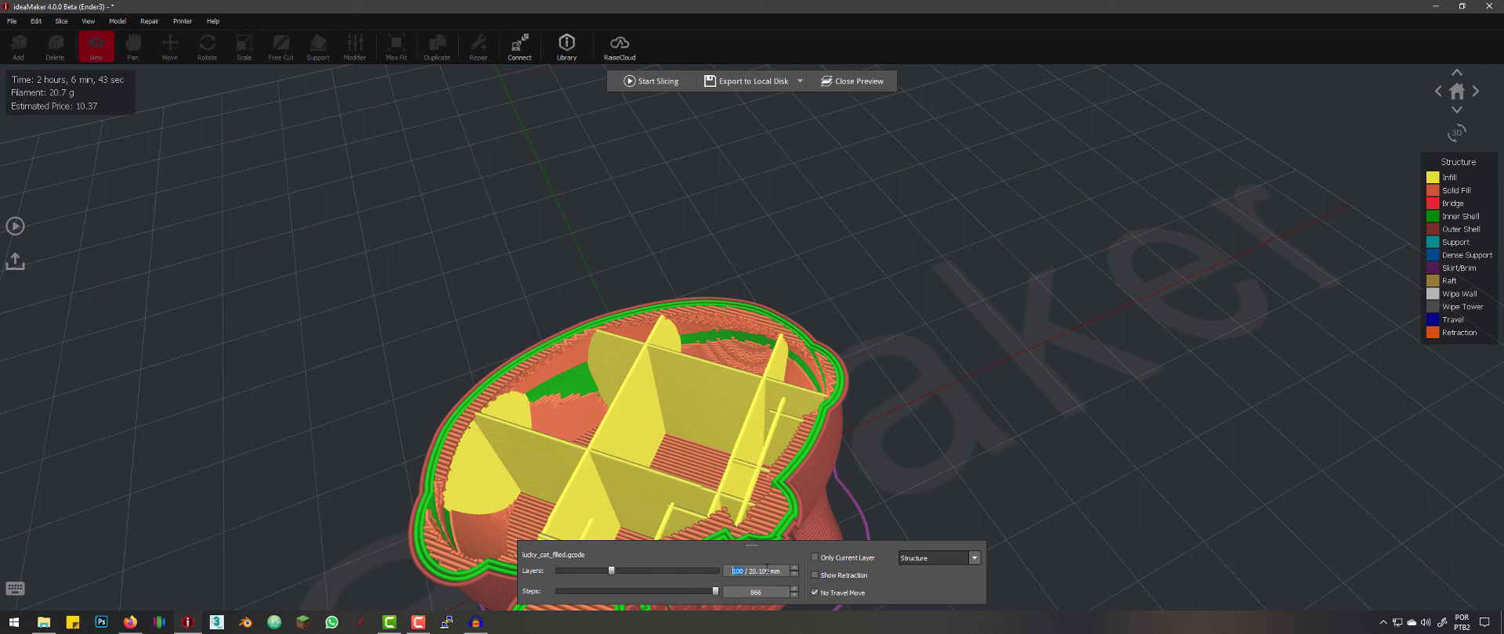
scroll(766, 569, "up", 5)
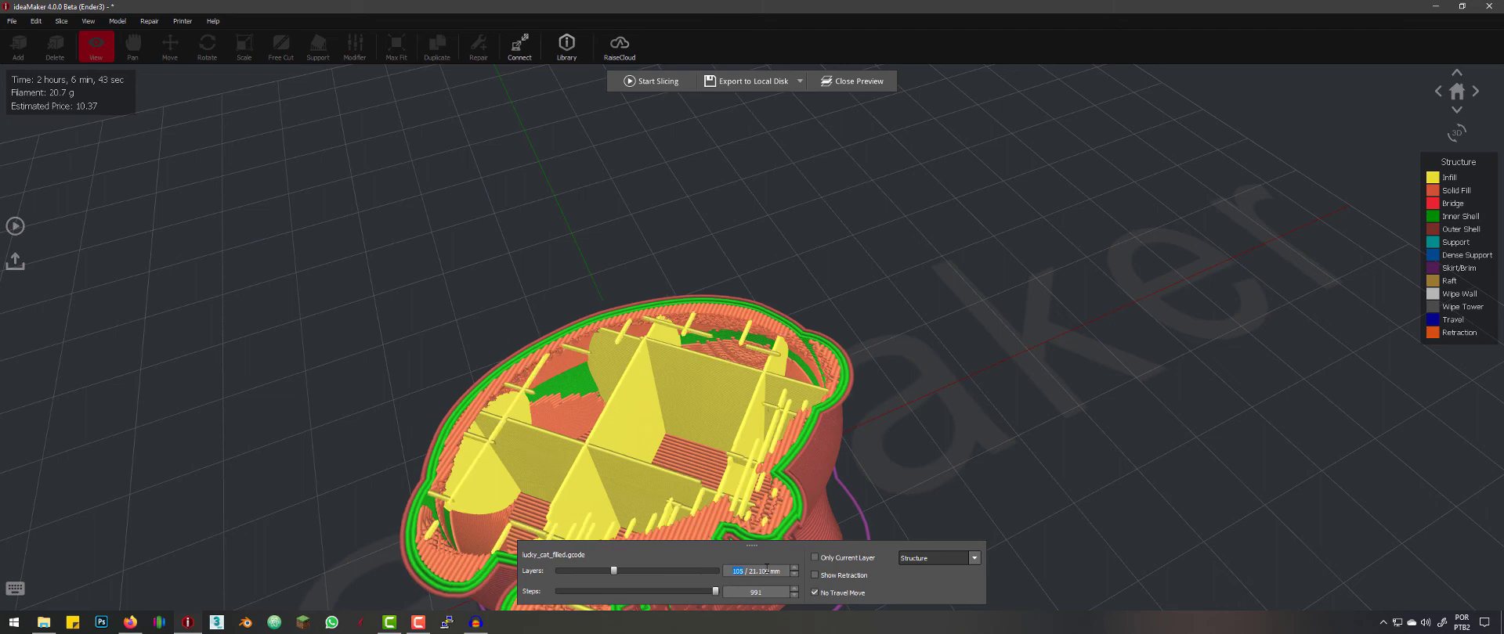
scroll(766, 569, "up", 6)
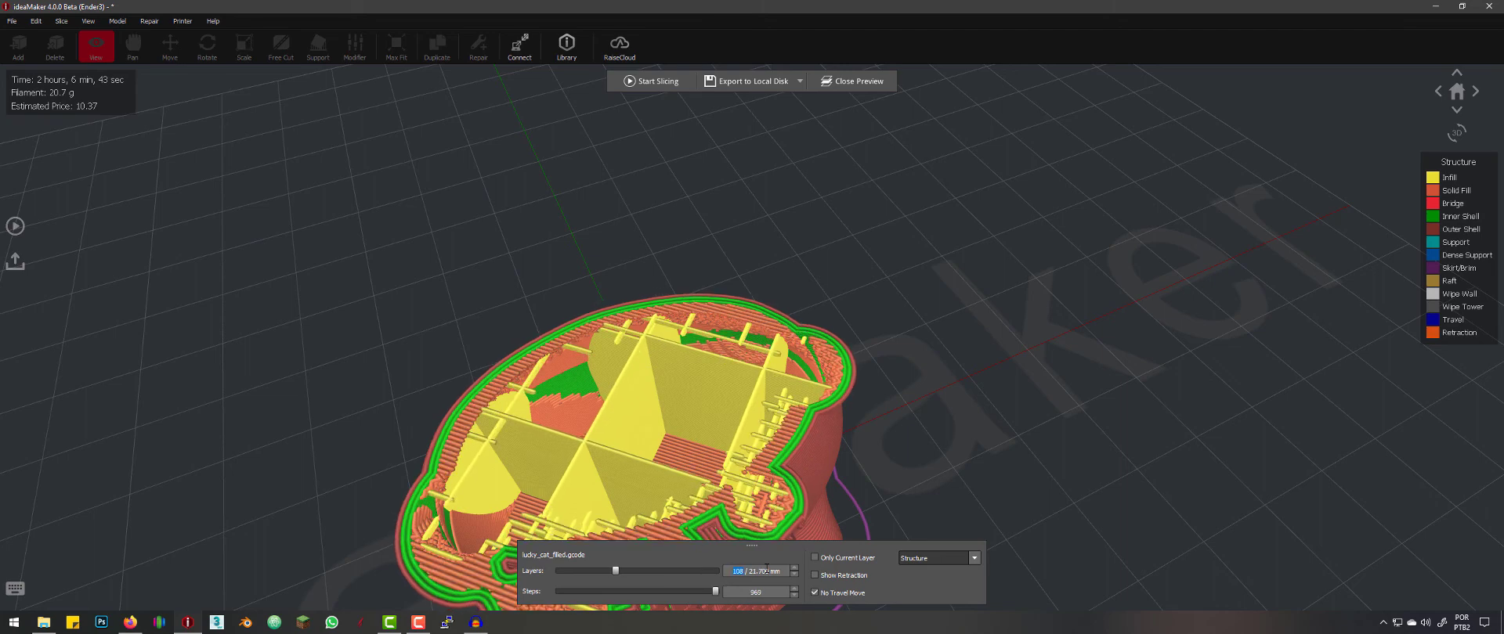
scroll(766, 569, "up", 6)
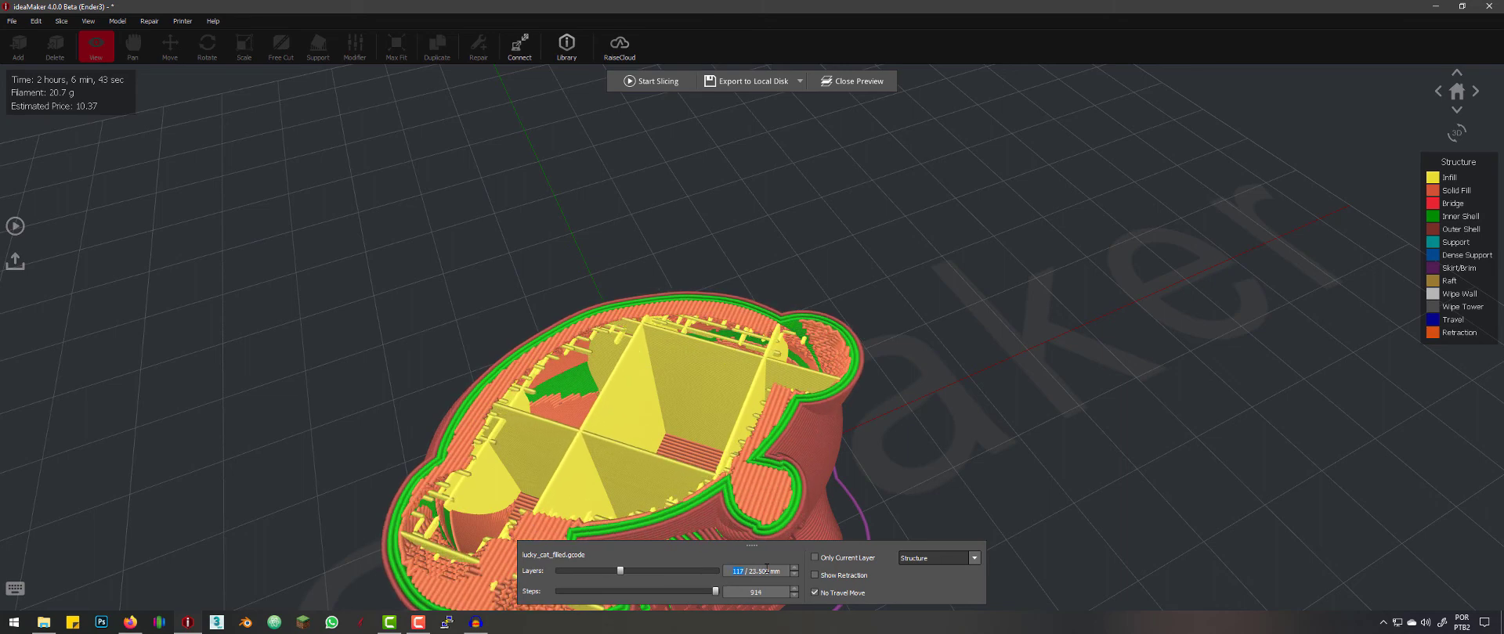
scroll(766, 569, "up", 3)
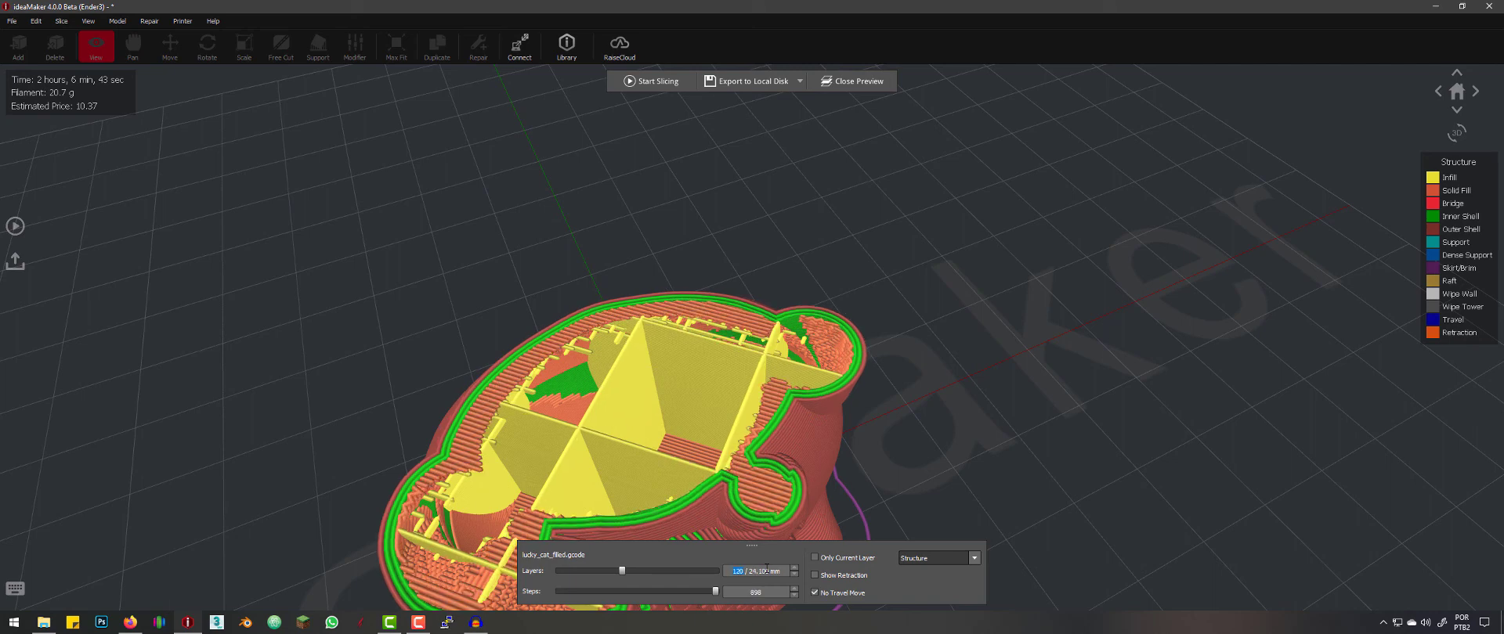
Step: Reopen the PLA Ender3 template's infill settings and change the two listed infill angles to 0 and 45 degrees
left_click(15, 225)
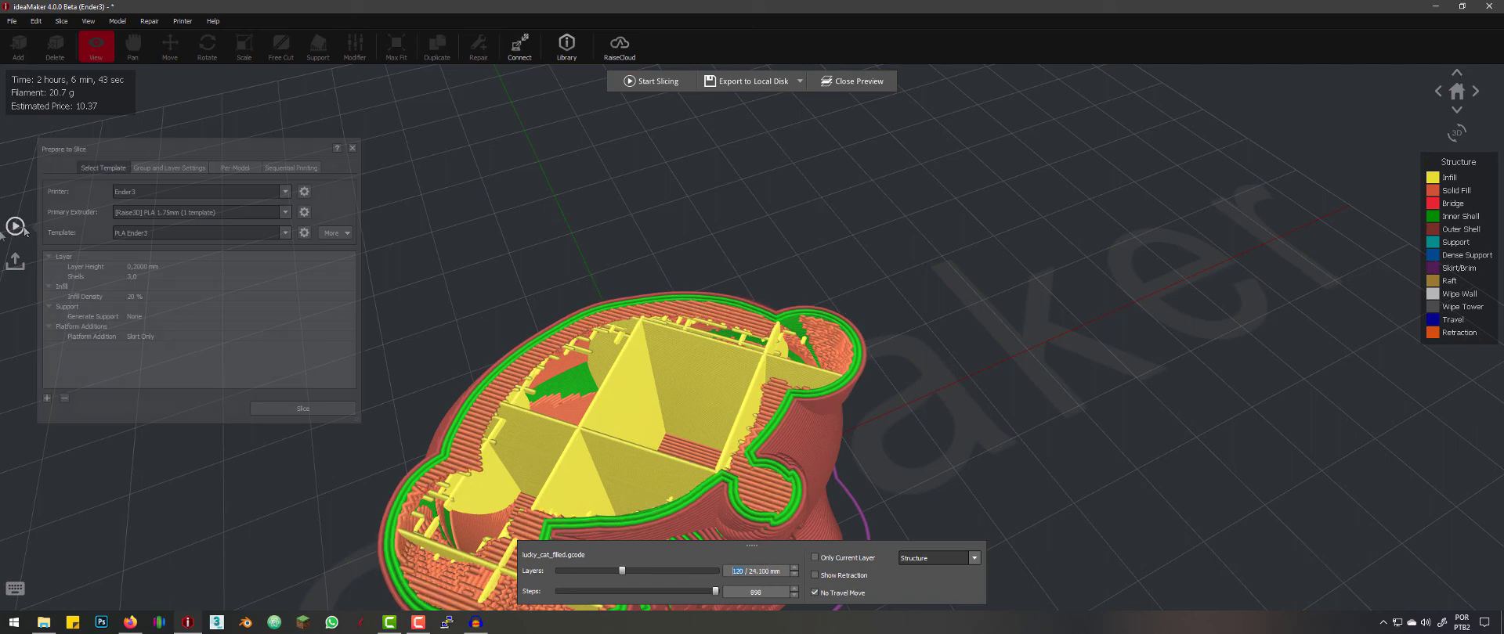
left_click(304, 233)
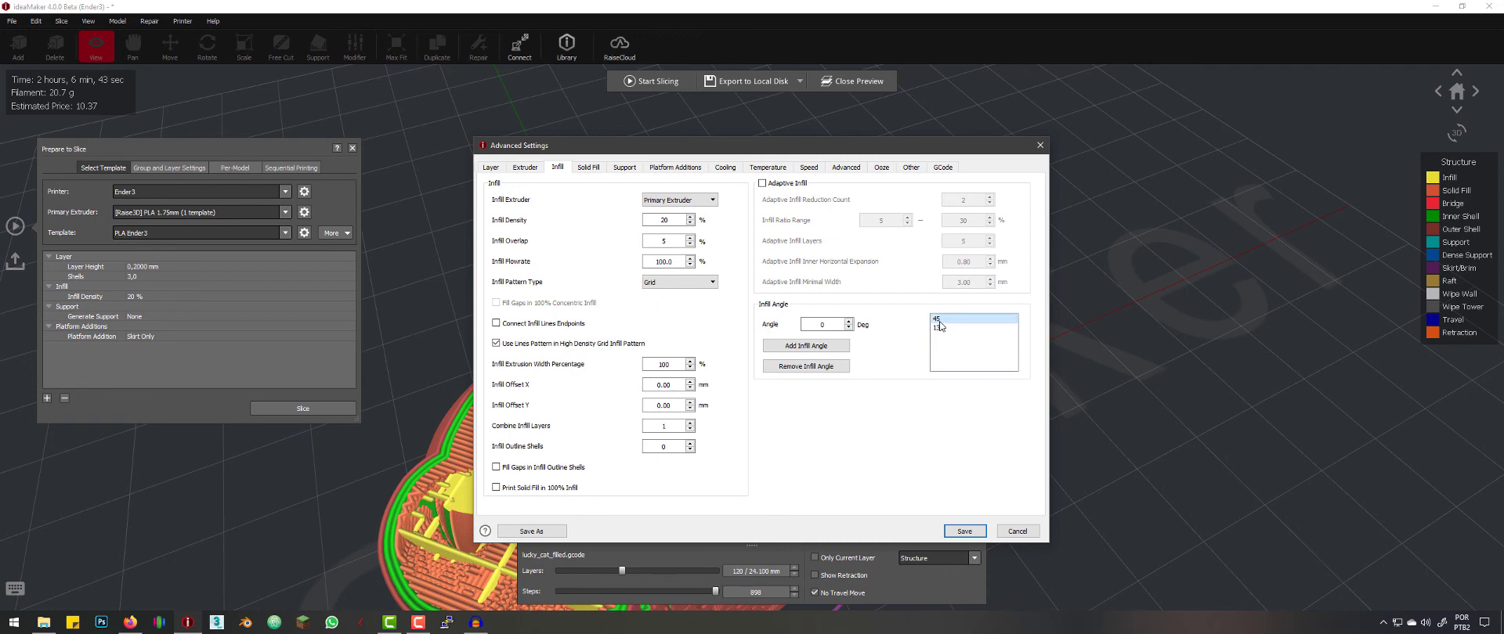
double_click(951, 320)
double_click(947, 329)
type("45")
Step: Add a 90-degree infill angle to the template, save the settings and slice the cat model again
left_click_drag(841, 324, 778, 328)
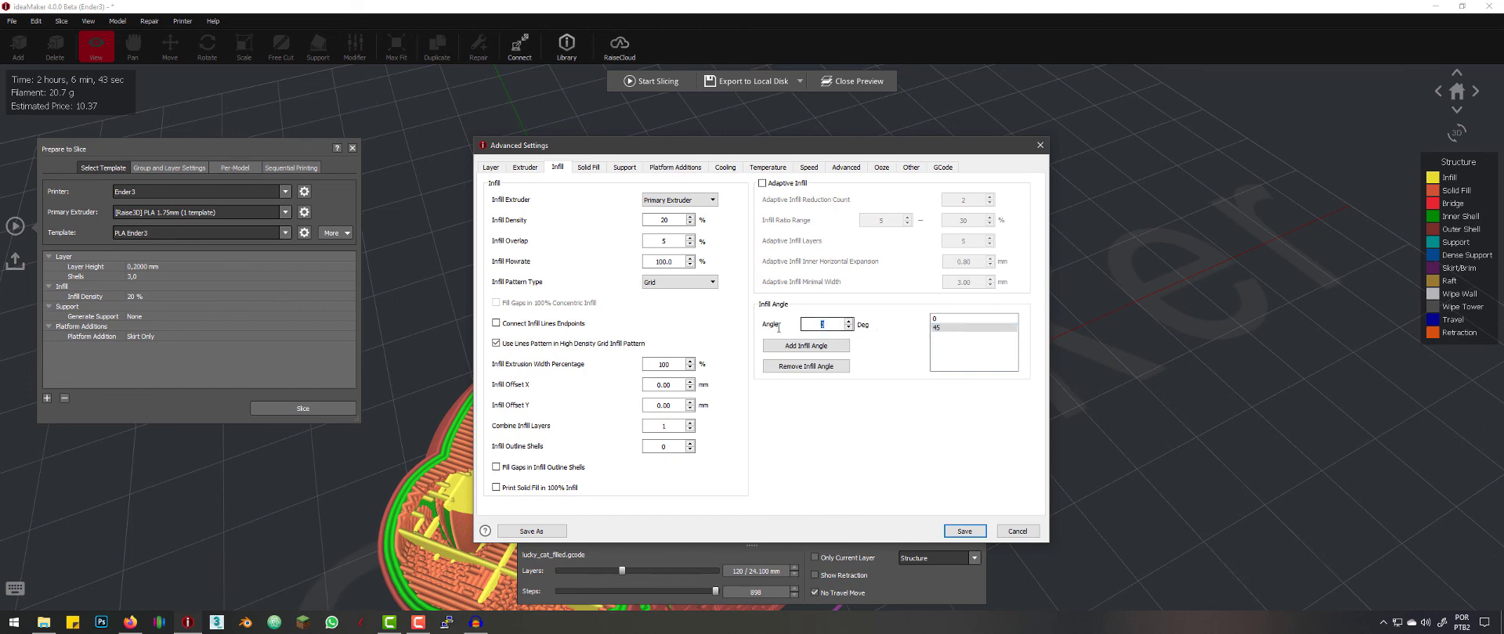
type("90")
left_click(793, 347)
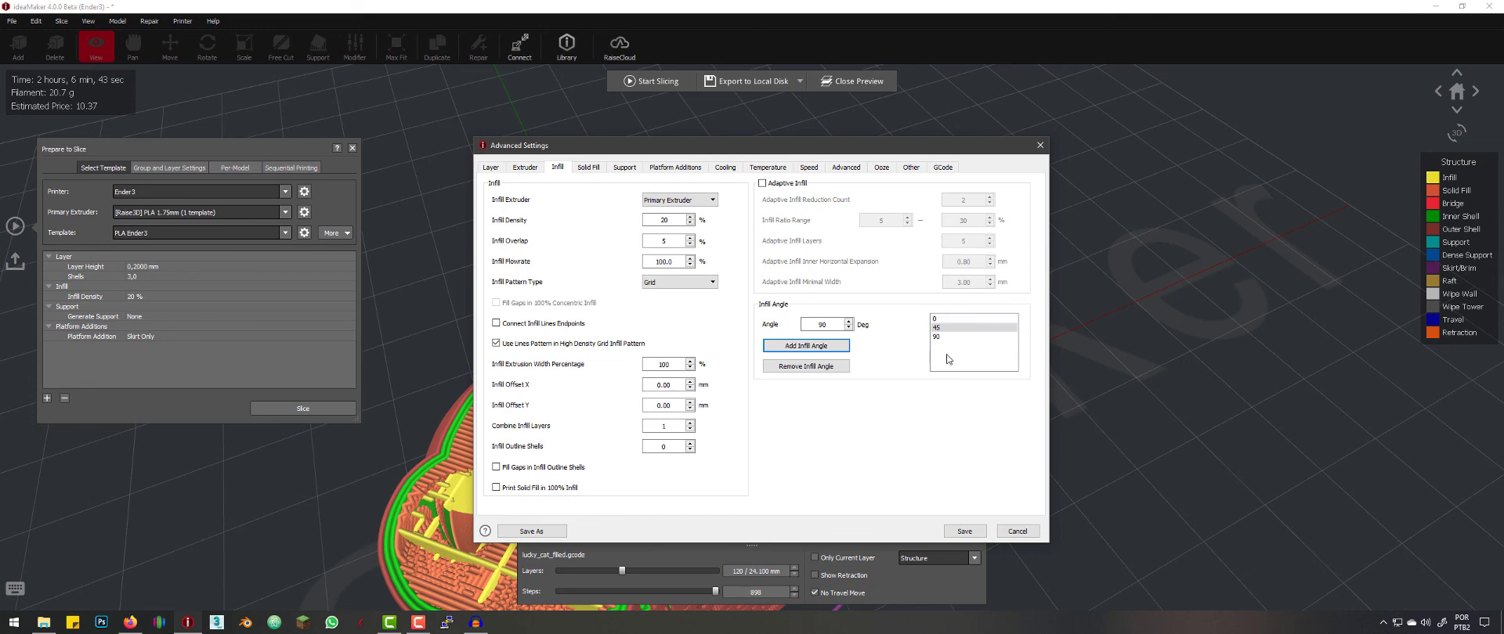
left_click(964, 532)
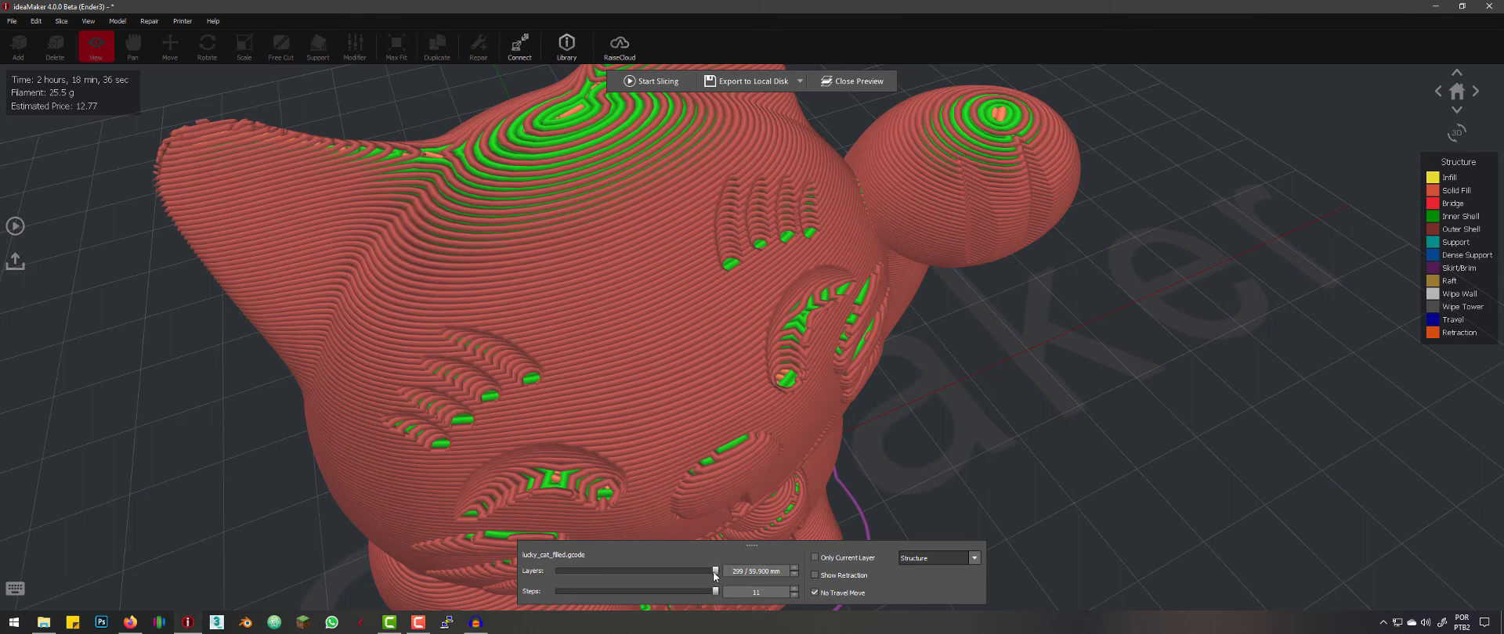
Step: Lower the sliced cat preview to layer 203 and examine the infill made with the new angles
left_click_drag(715, 571, 665, 575)
left_click_drag(735, 370, 662, 276)
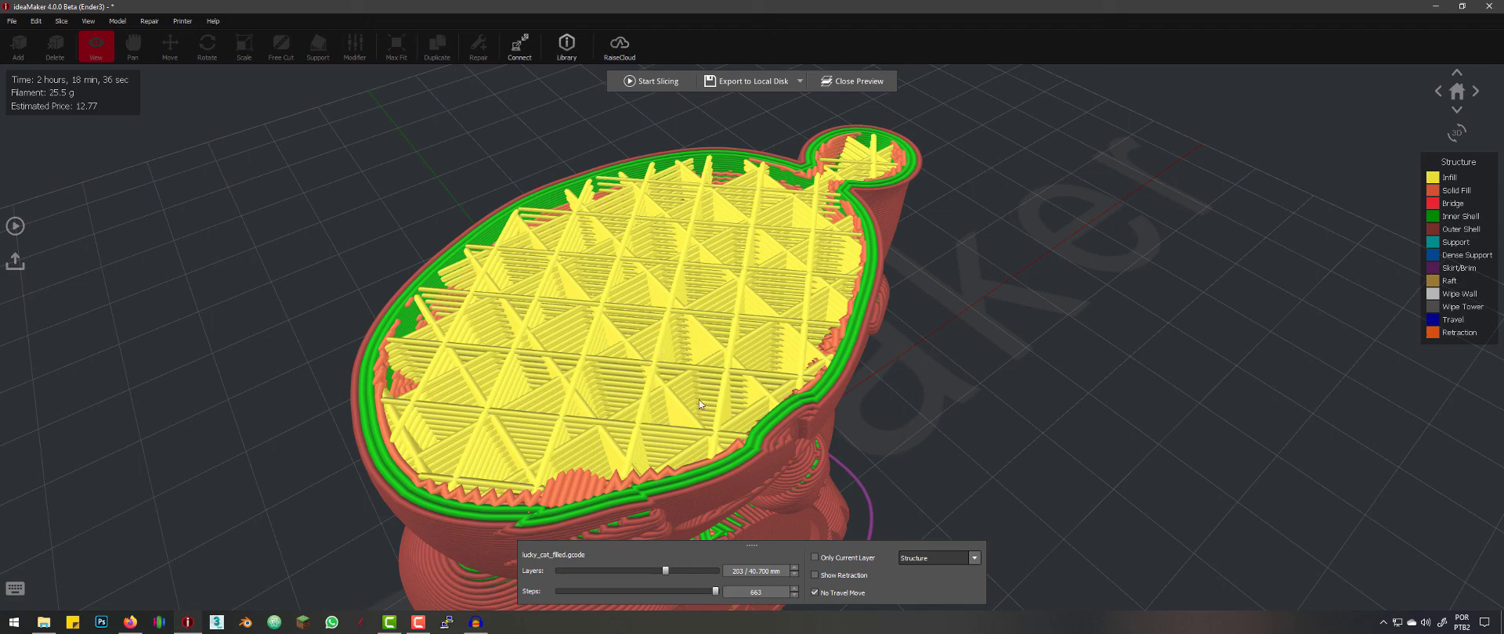
left_click_drag(700, 401, 802, 337)
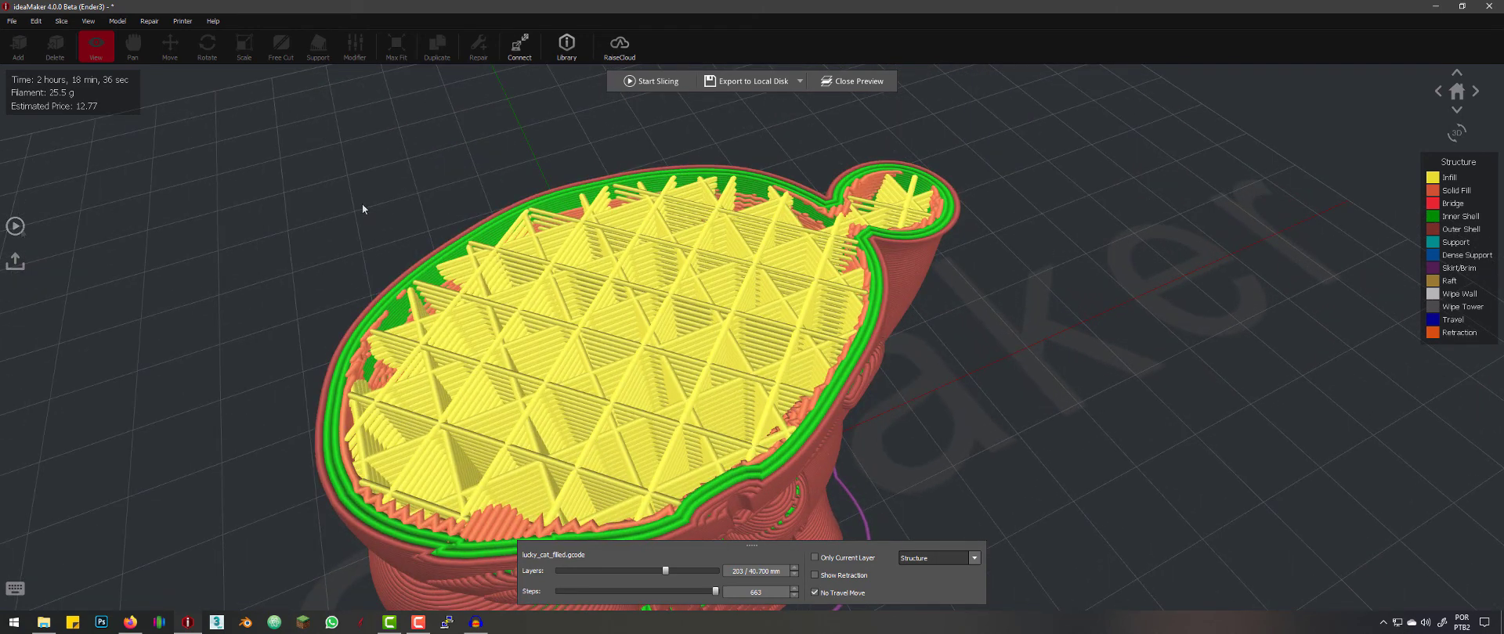
Step: Reopen the PLA Ender3 template's advanced settings and bring up its solid fill options
left_click(9, 226)
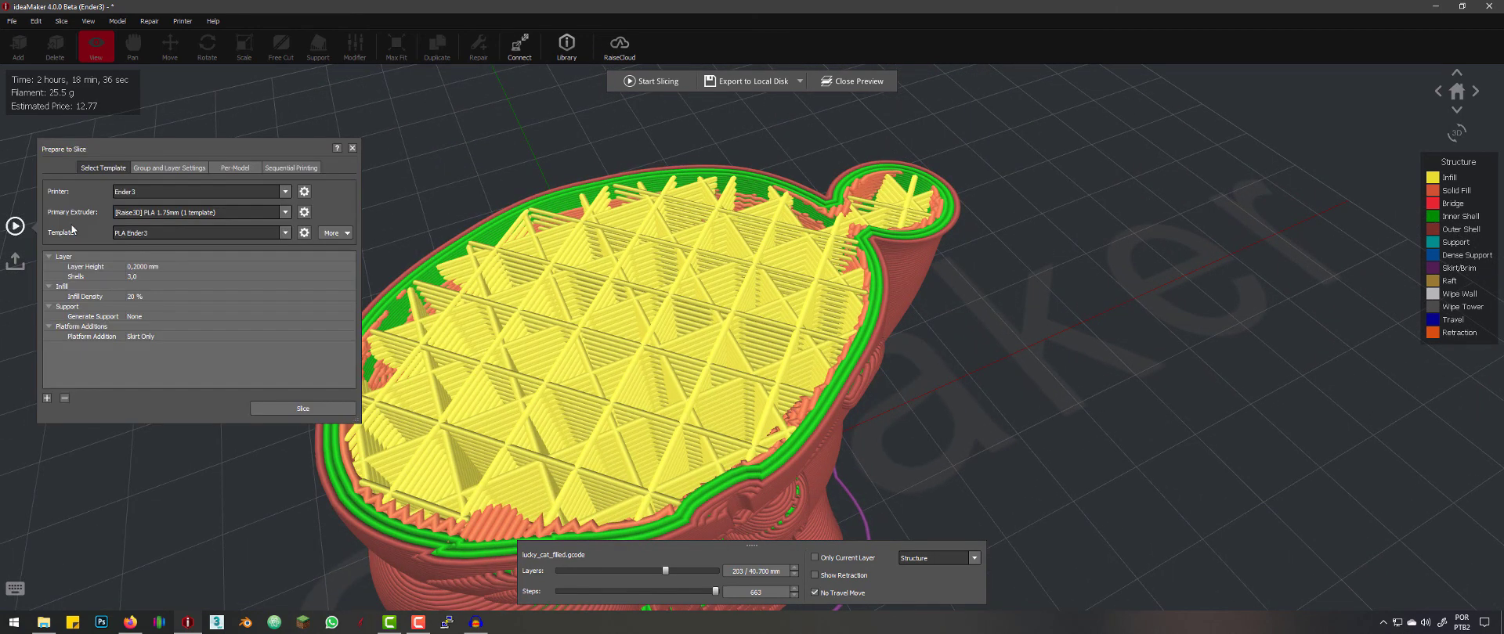
left_click(304, 232)
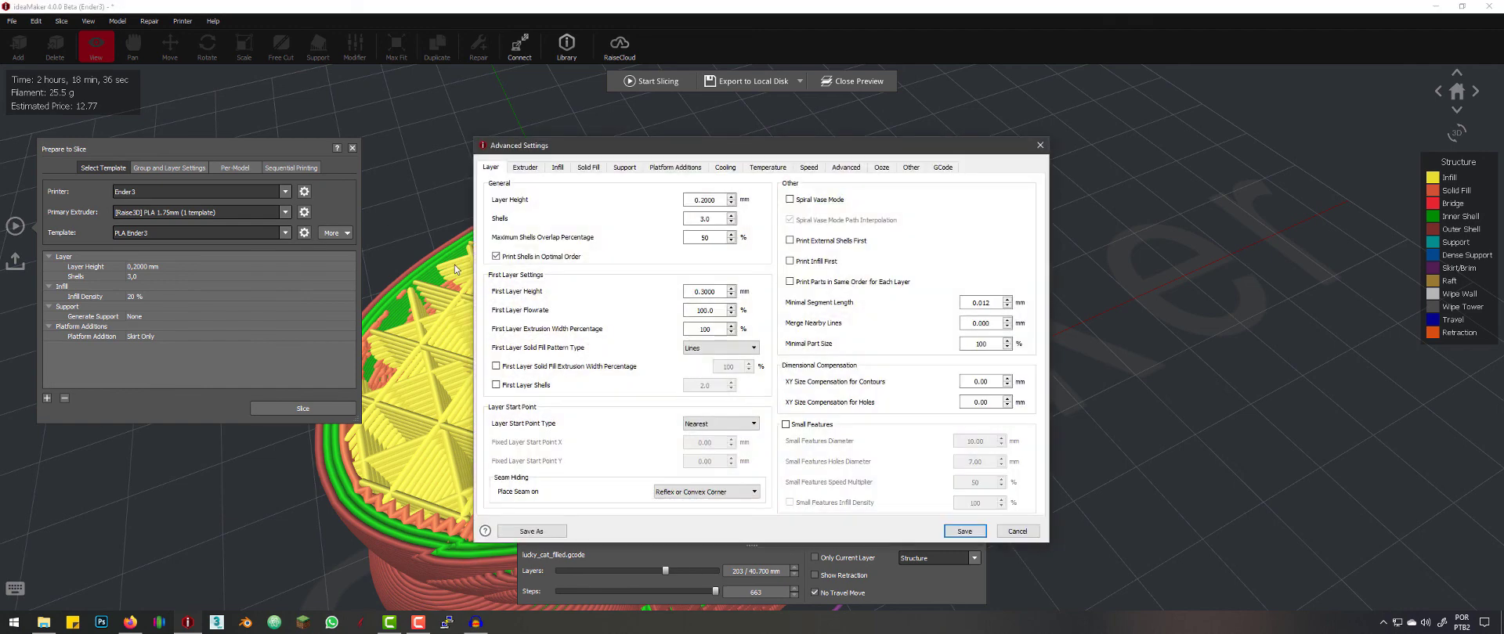
left_click(556, 168)
left_click(590, 169)
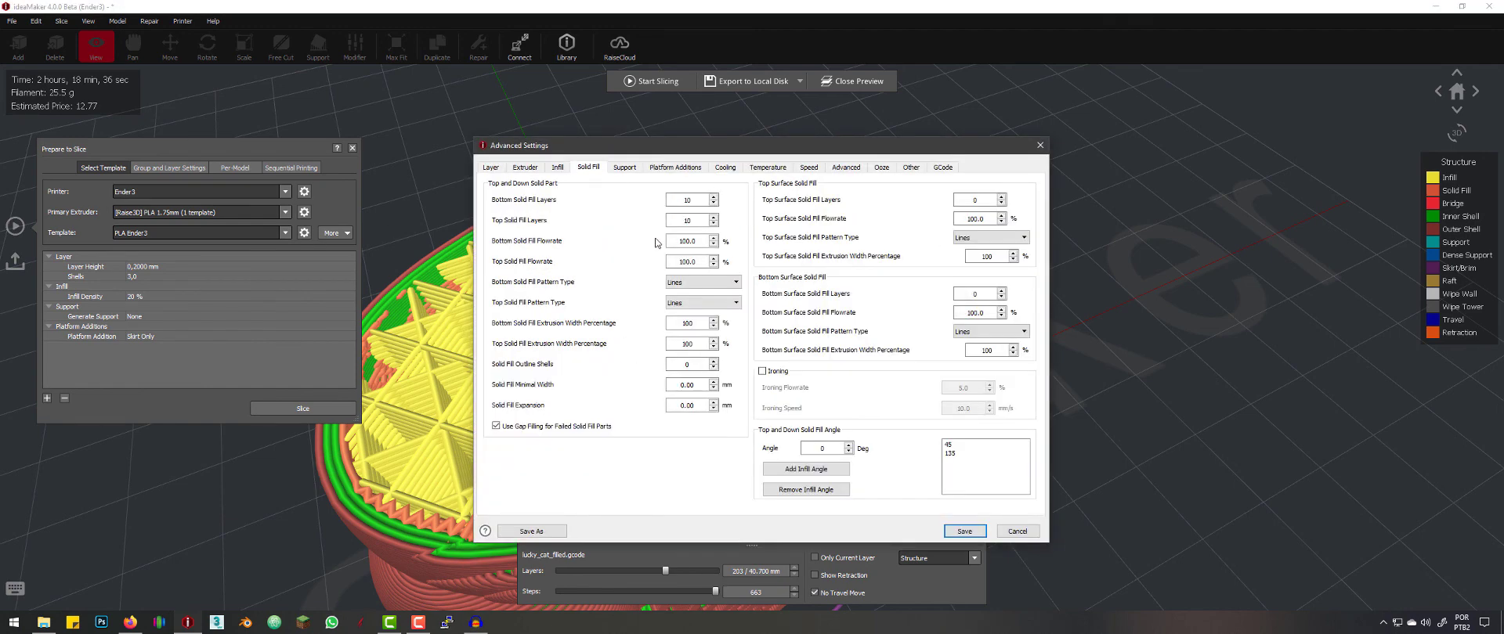